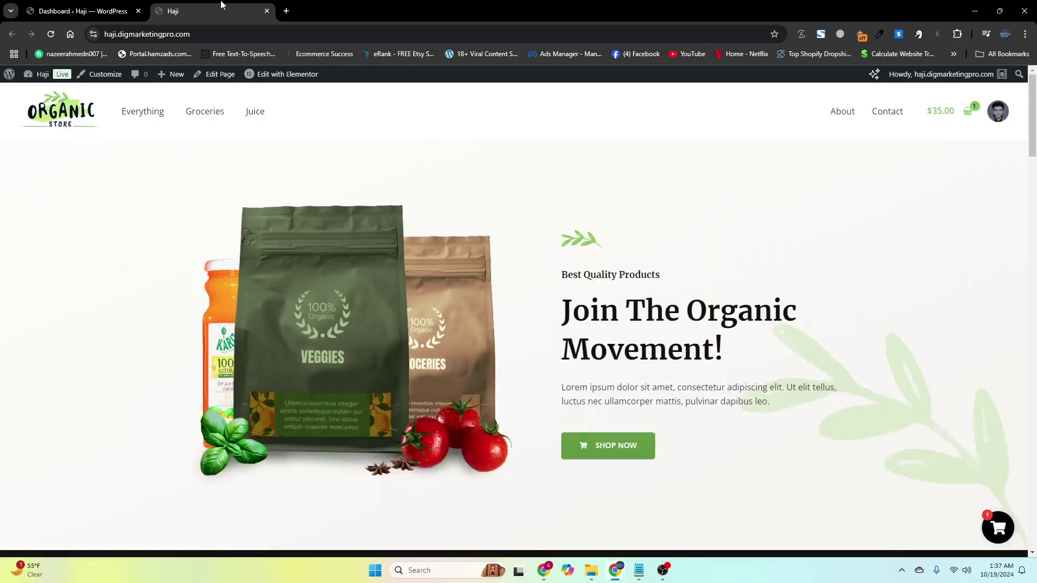
Step: Inspect the storefront's floating side cart, including its free US shipping message, and close the cart
scroll(284, 343, "down", 2)
scroll(286, 351, "up", 3)
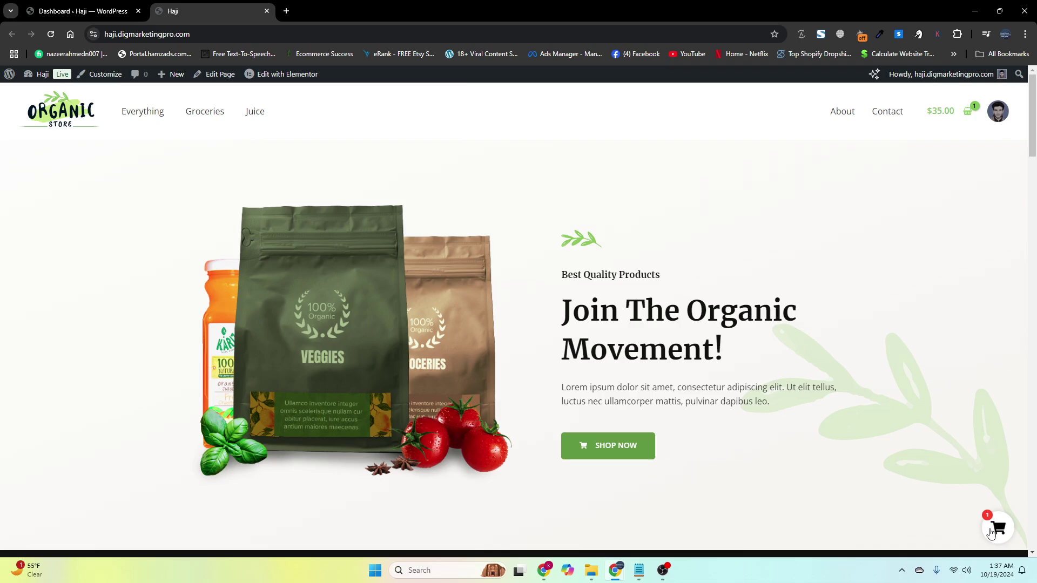
left_click(991, 533)
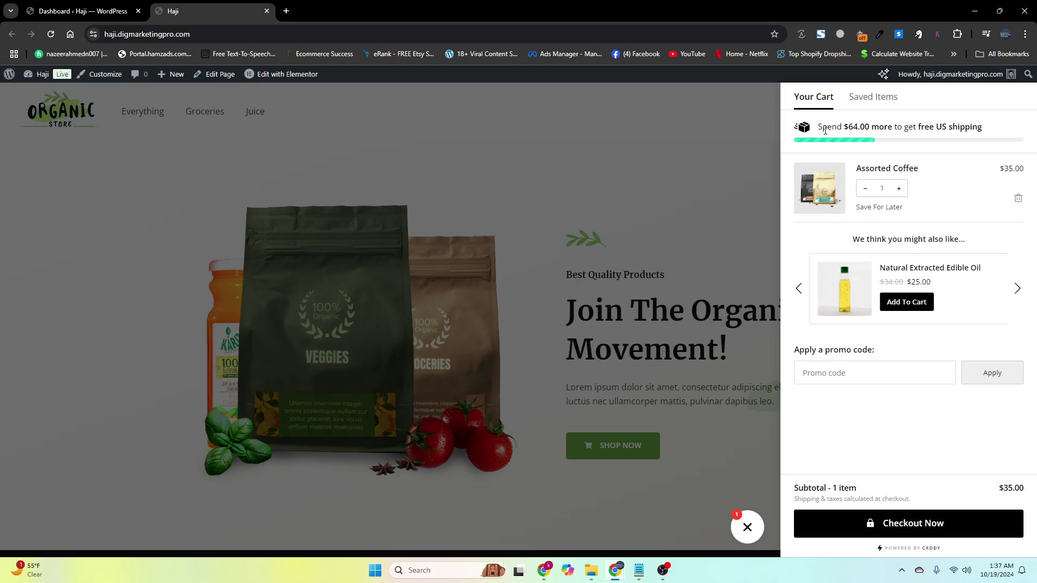
left_click_drag(821, 128, 869, 128)
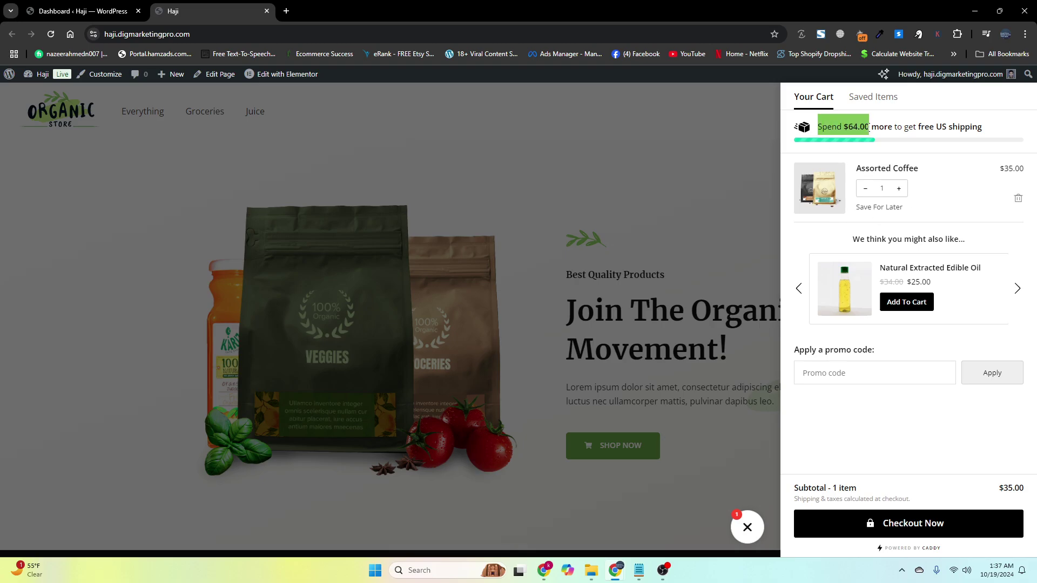
left_click(874, 124)
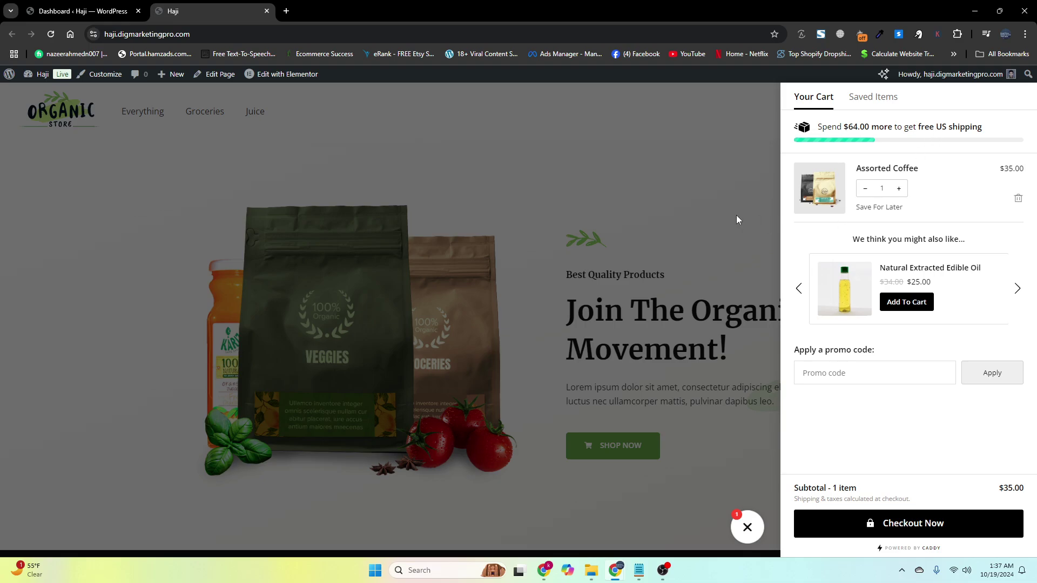
left_click(691, 210)
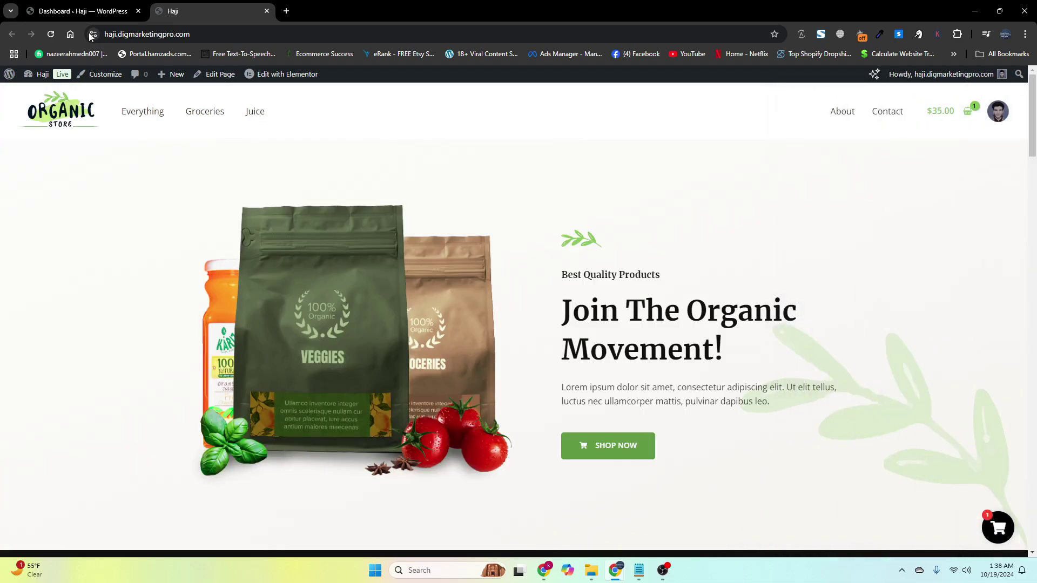
Step: Find the Caddy – Smart Side Cart for WooCommerce plugin in the WordPress dashboard, install it and activate it
left_click(63, 12)
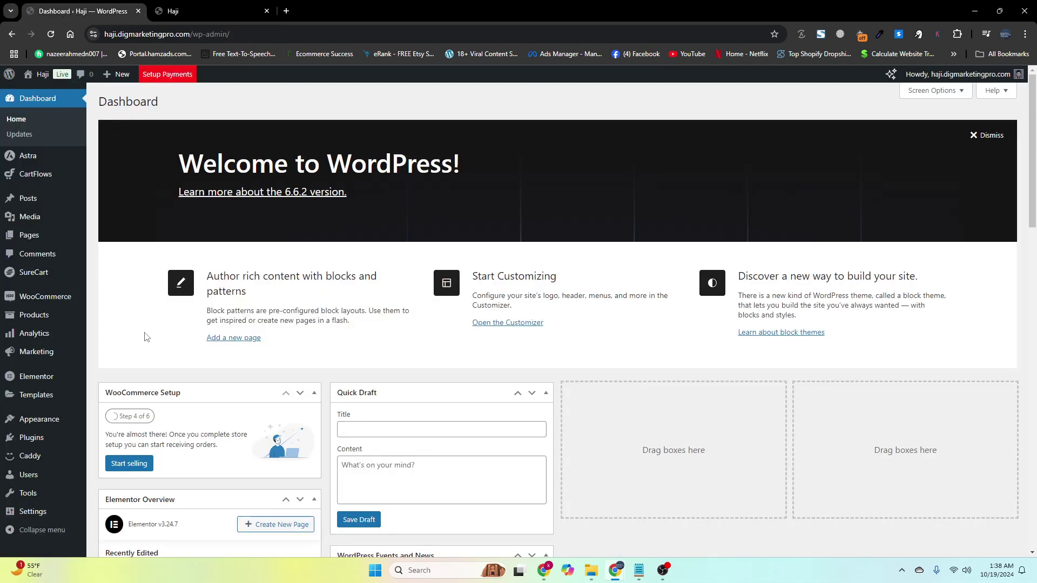
scroll(146, 337, "down", 1)
mouse_move(49, 439)
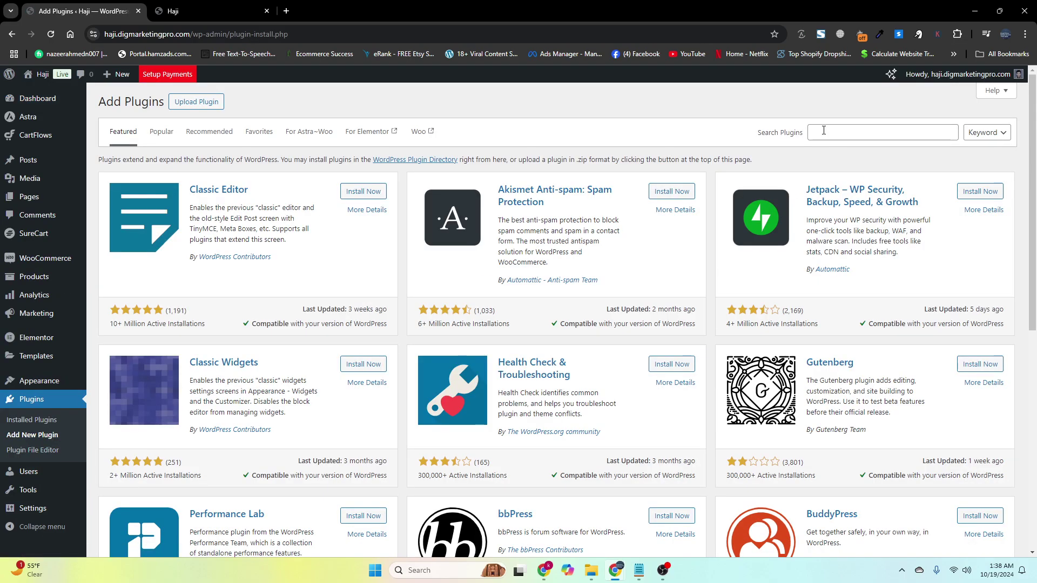
left_click(824, 130)
type("caddy")
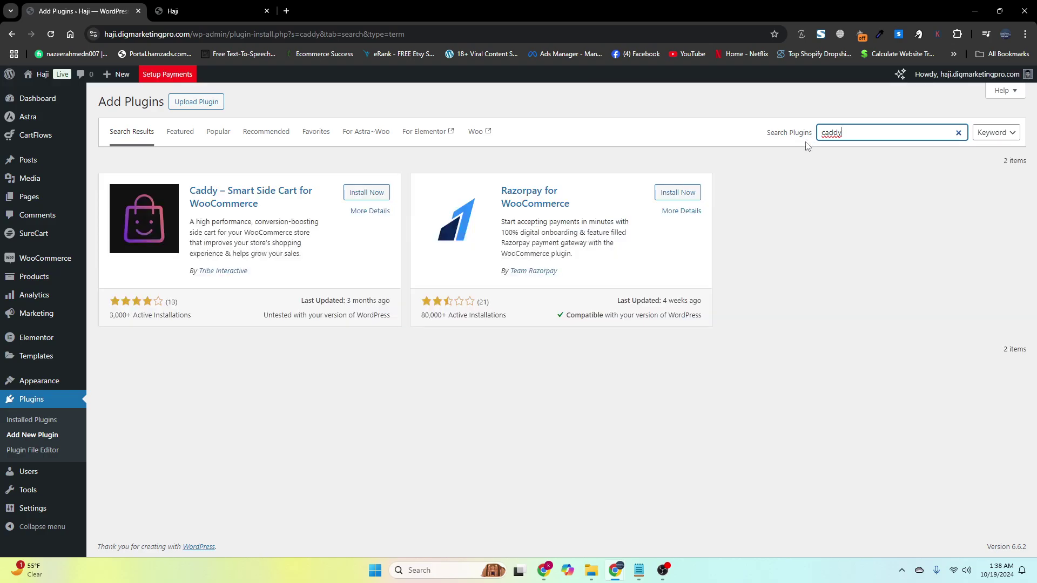
left_click(357, 192)
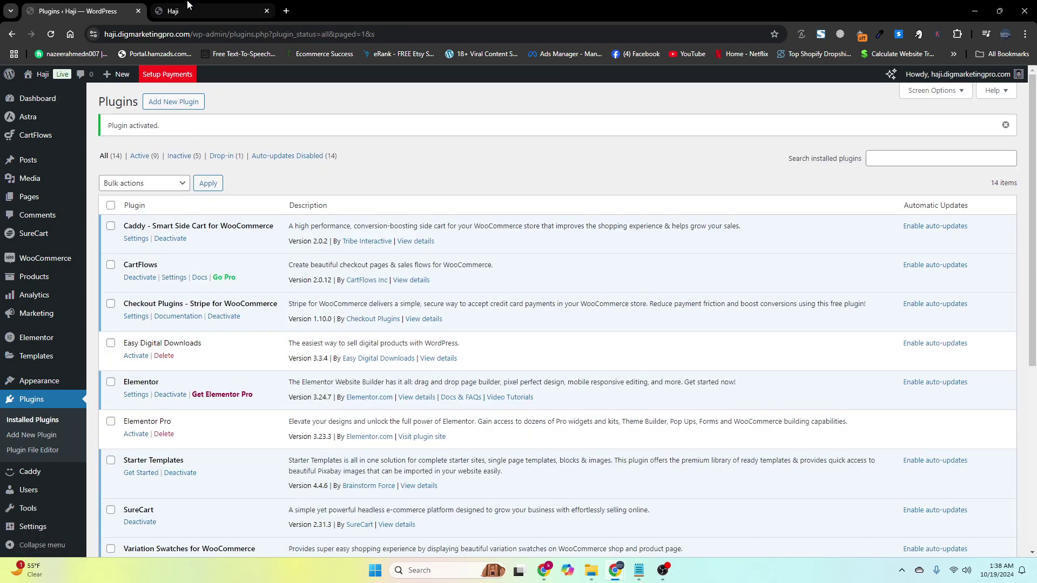
Step: Reload the storefront home page and open the Caddy side cart to check how it displays
left_click(205, 11)
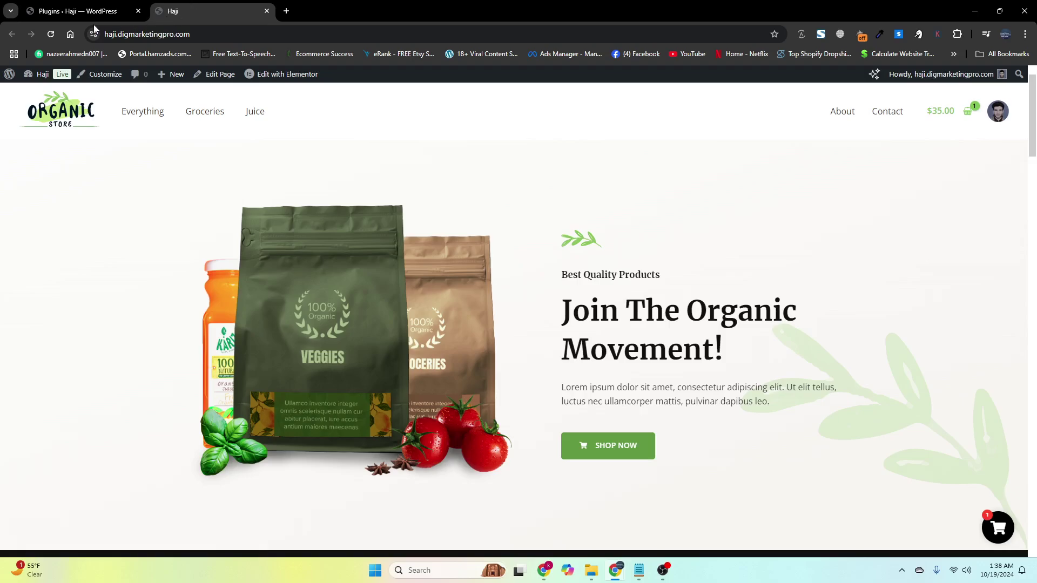
left_click(51, 34)
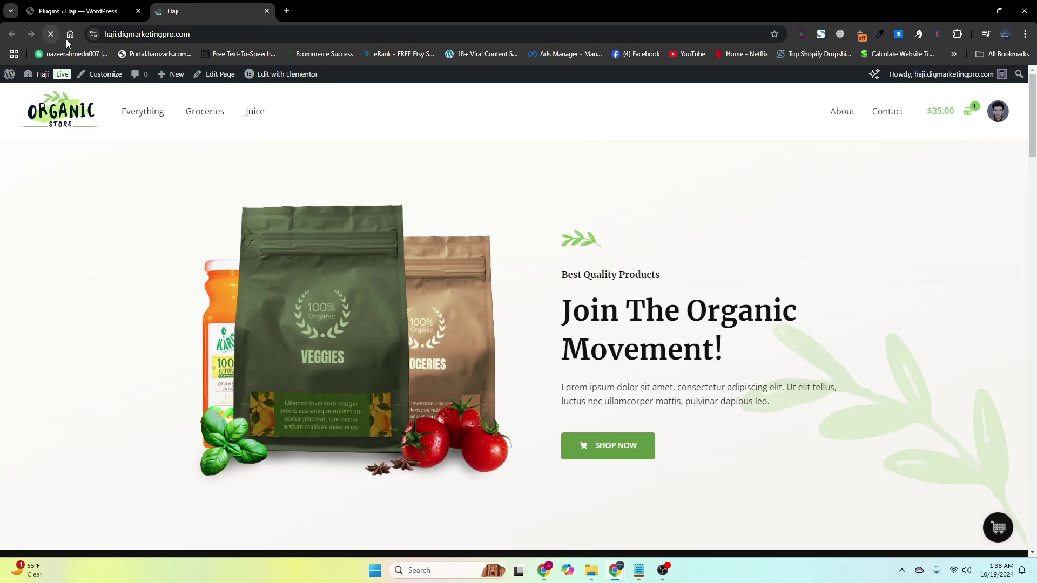
scroll(549, 419, "down", 3)
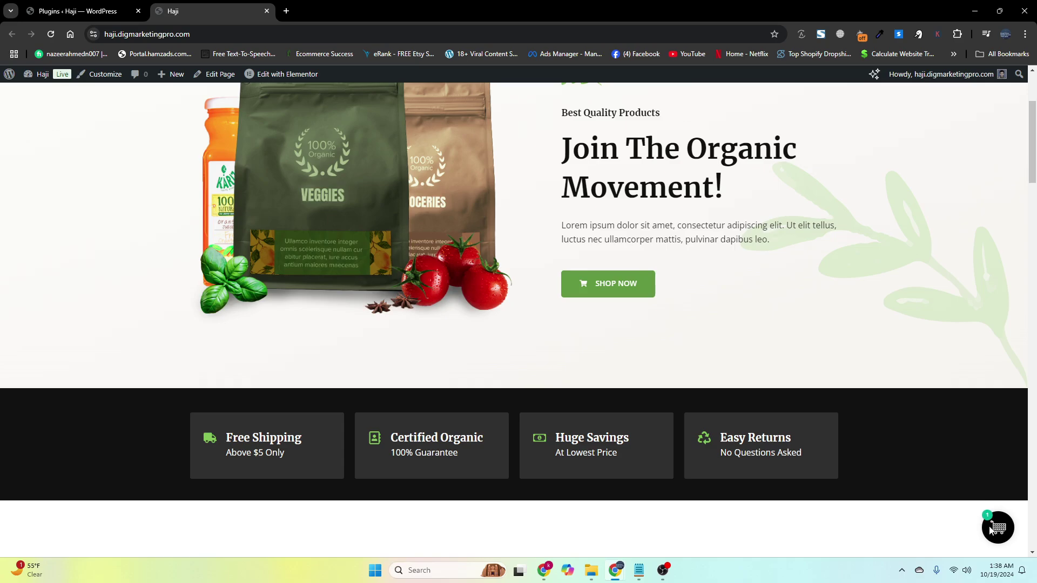
scroll(443, 339, "up", 3)
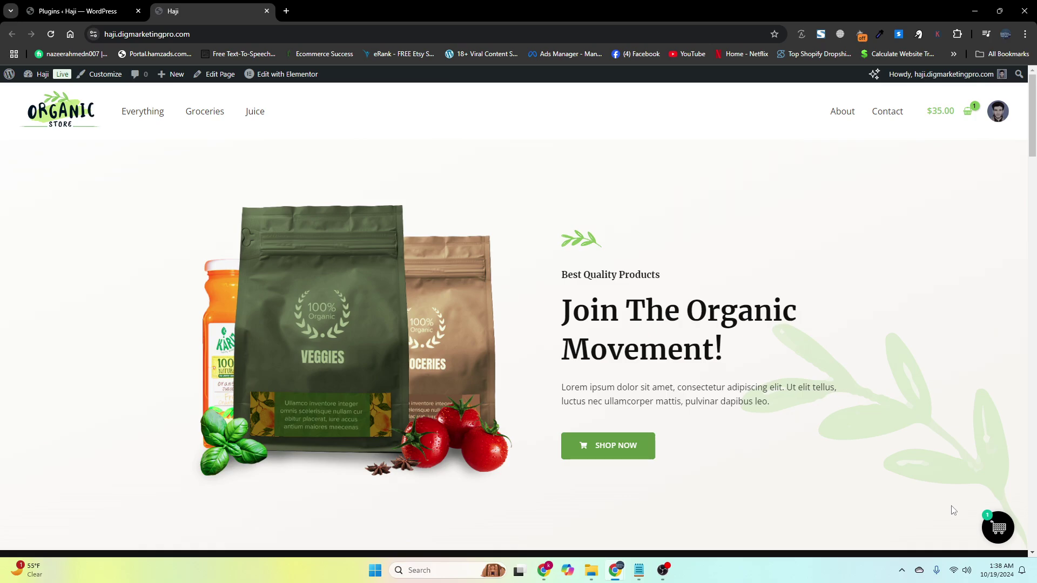
left_click(998, 529)
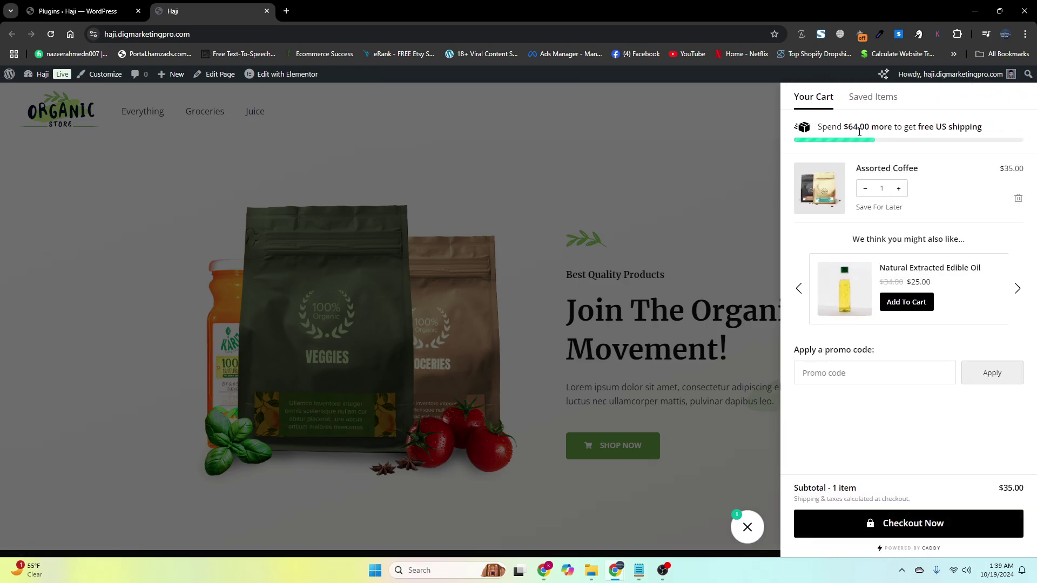
Step: Return to the WordPress dashboard and open the Caddy plugin's settings
left_click(78, 11)
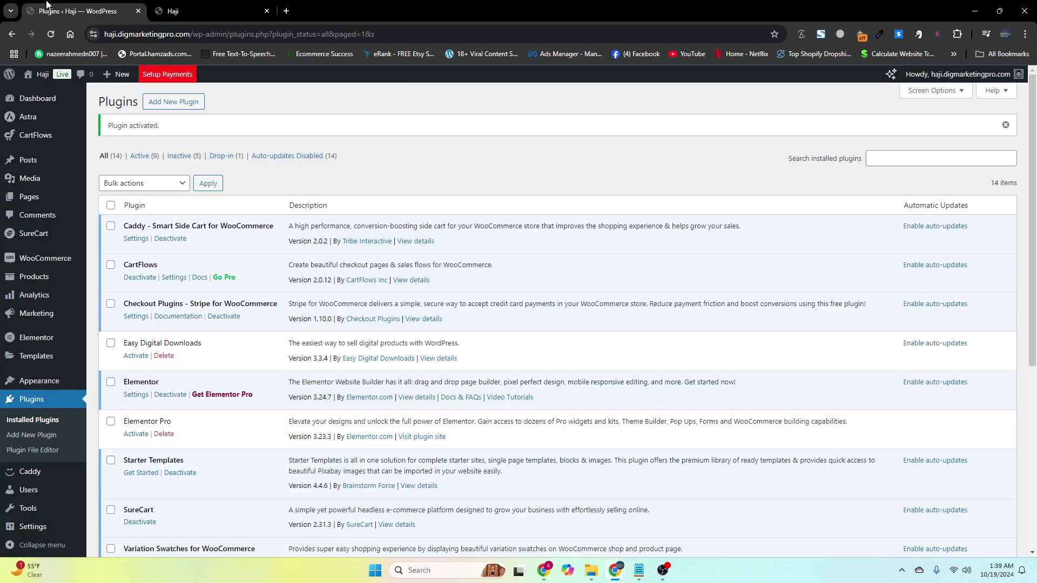
mouse_move(27, 299)
scroll(27, 299, "down", 2)
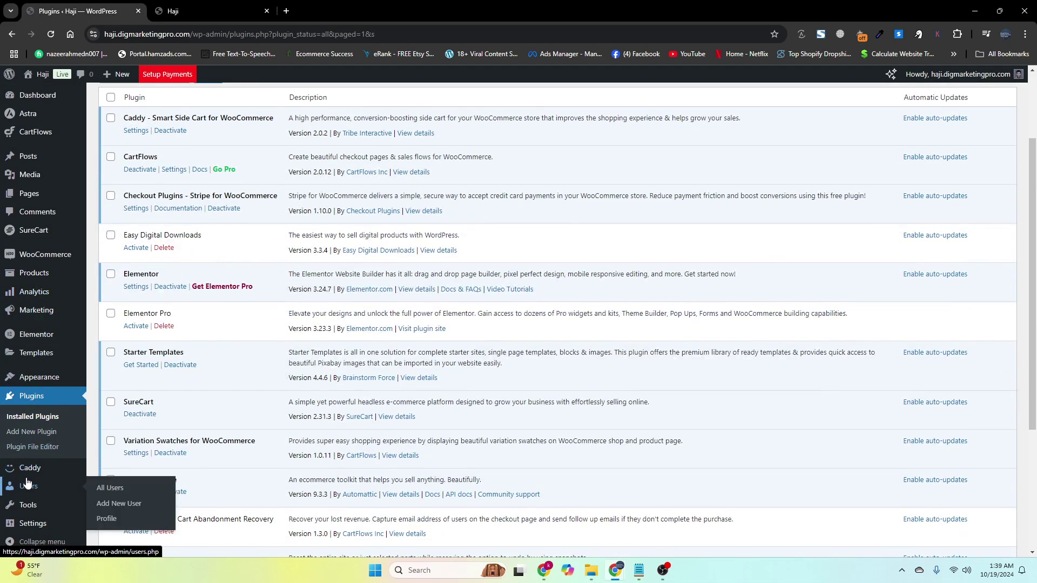
mouse_move(29, 473)
left_click(114, 470)
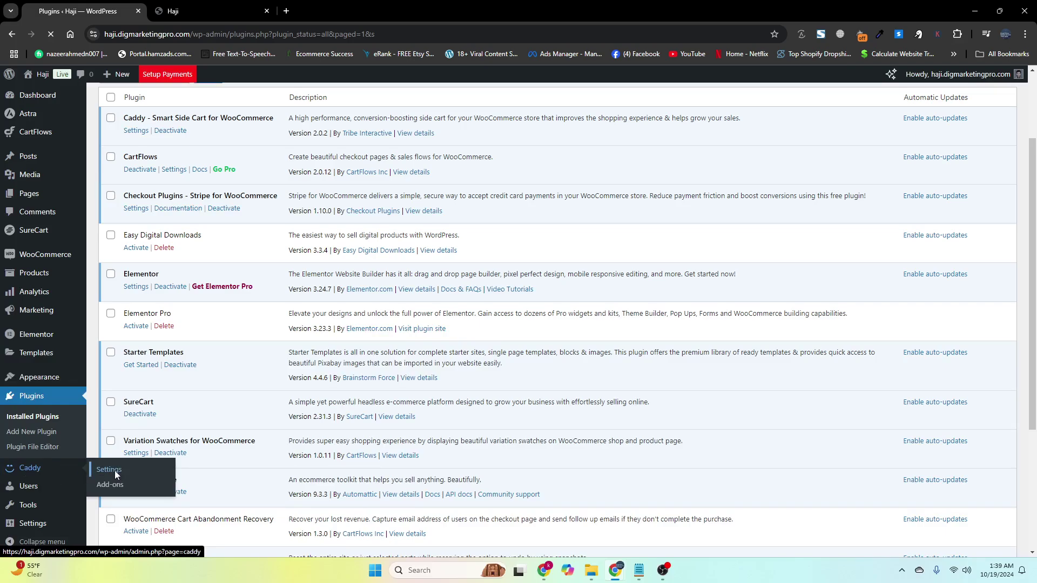
Step: Set the Free Shipping Meter's trigger amount to 50 and save the Caddy settings
scroll(215, 378, "down", 5)
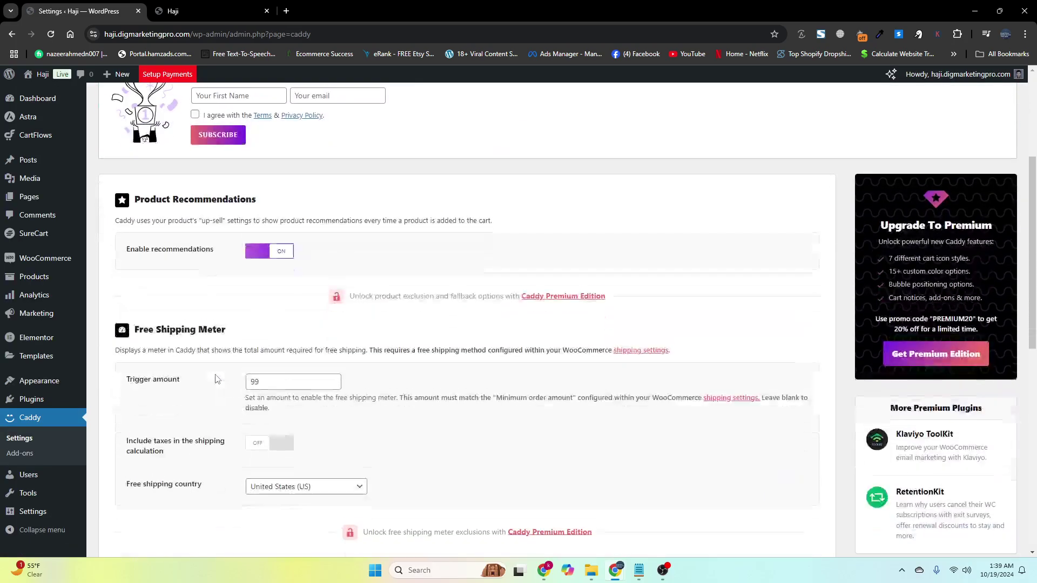
scroll(215, 378, "down", 1)
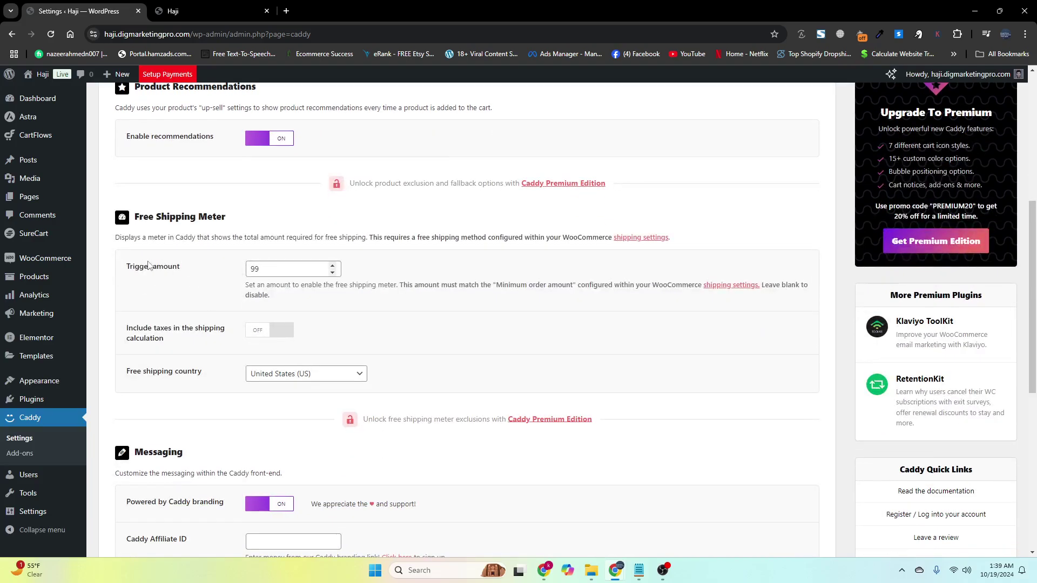
left_click_drag(324, 269, 239, 275)
key("BackSpace")
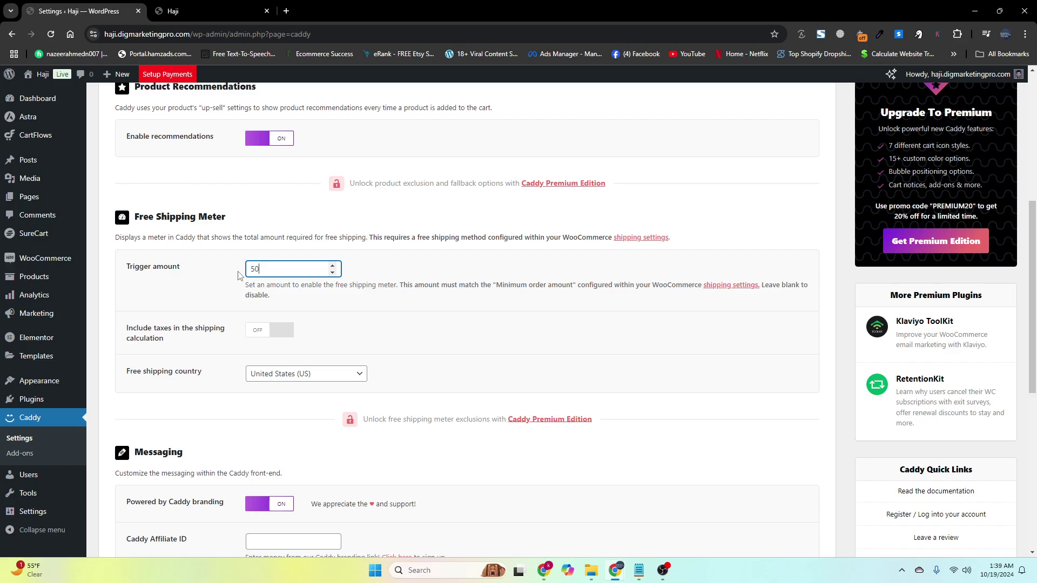
scroll(238, 277, "down", 7)
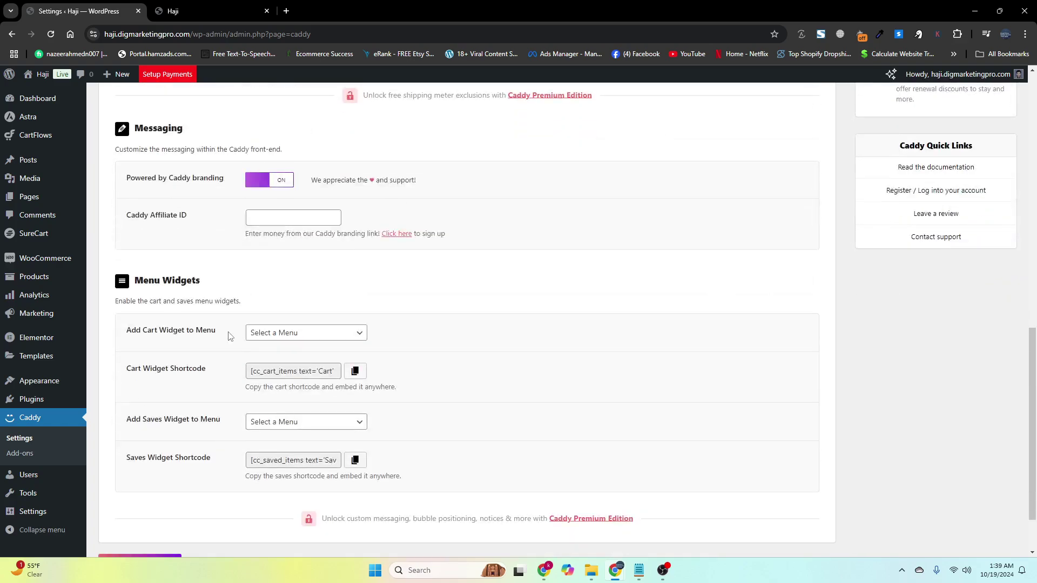
left_click(144, 504)
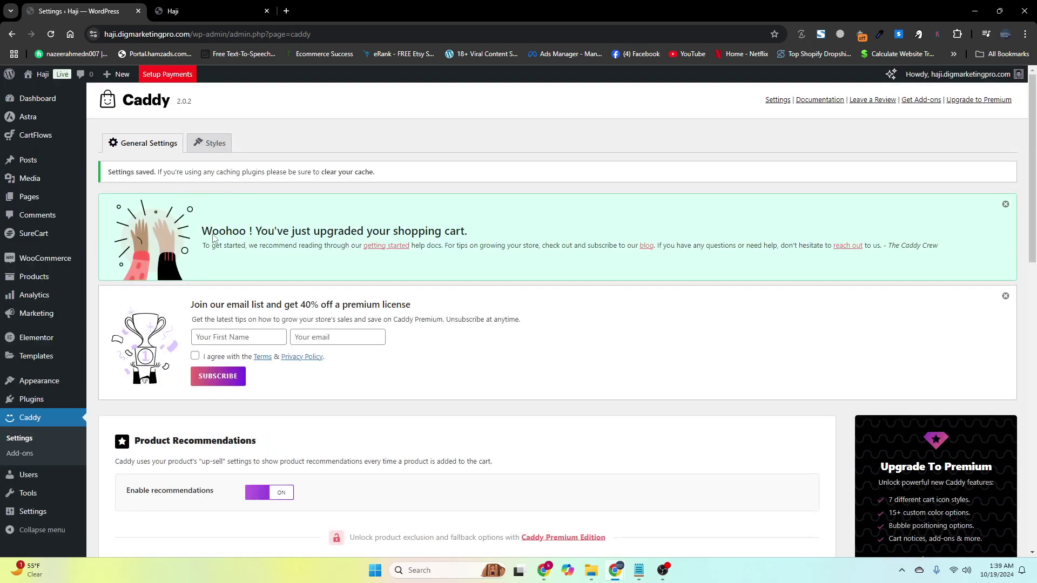
Step: Look over Caddy's custom style options and check the free shipping meter in the reloaded storefront's side cart
left_click(201, 148)
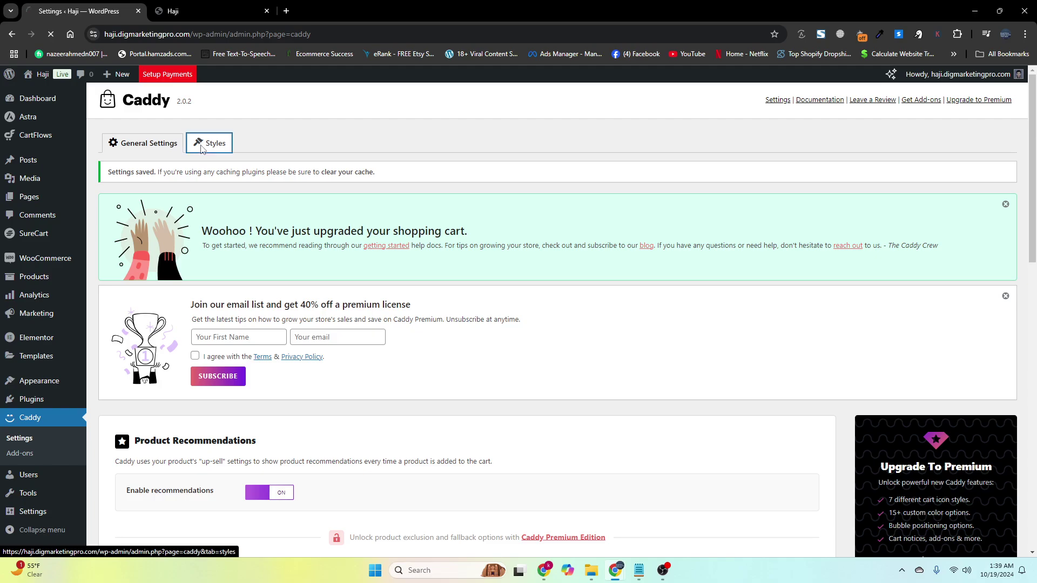
scroll(204, 384, "down", 3)
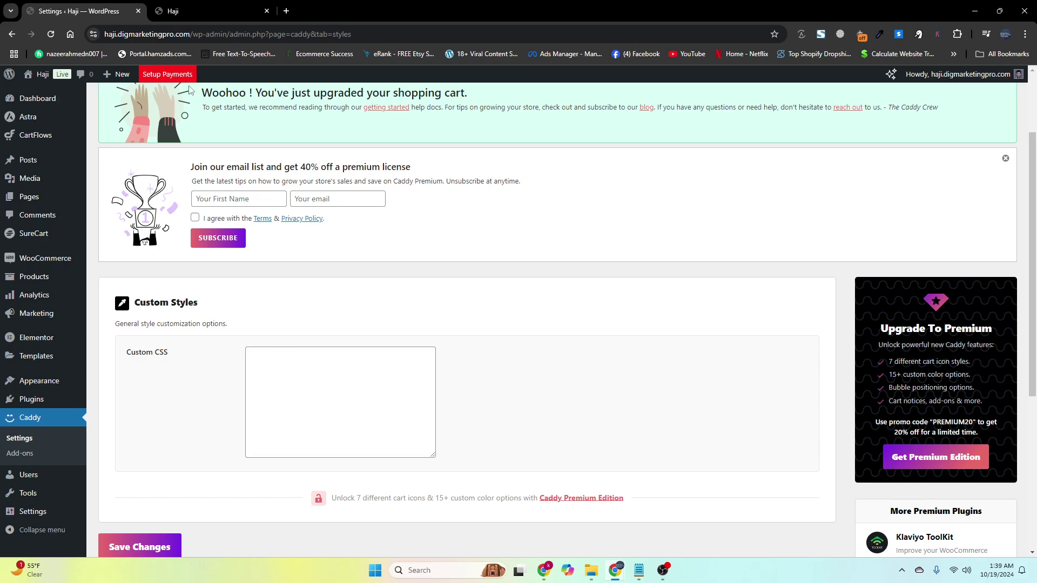
left_click(186, 16)
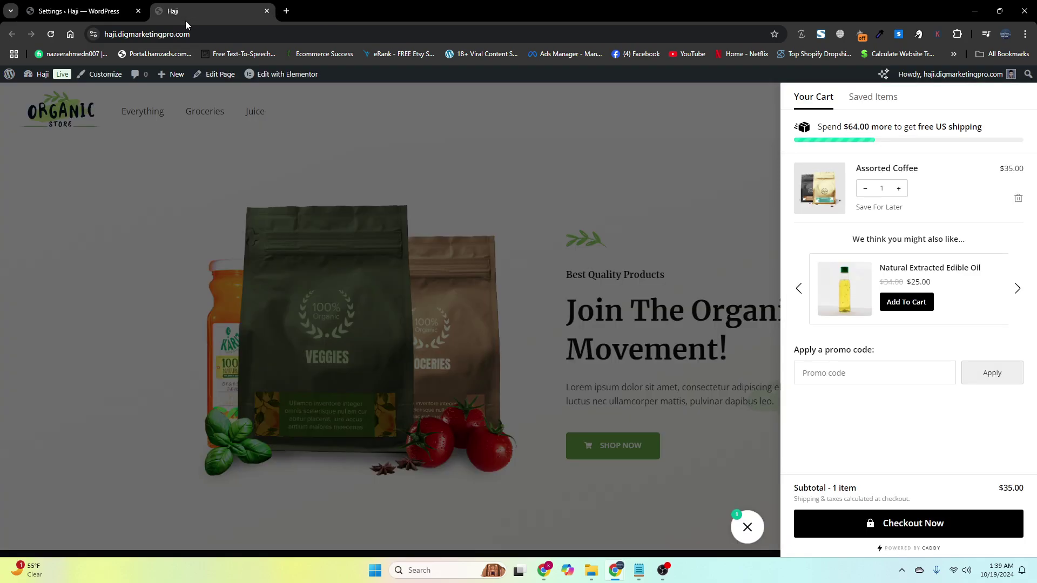
left_click(50, 35)
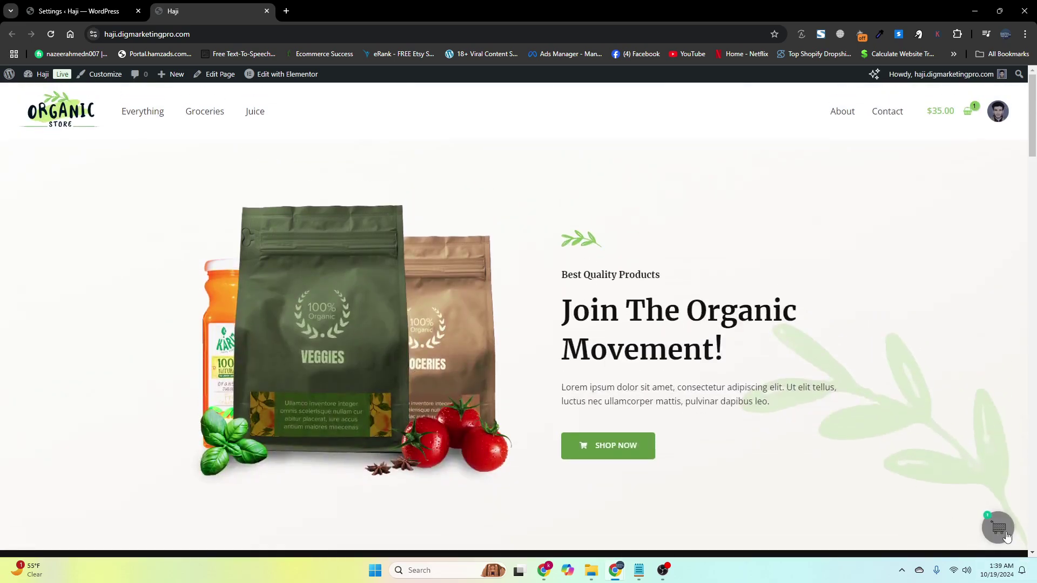
left_click(997, 528)
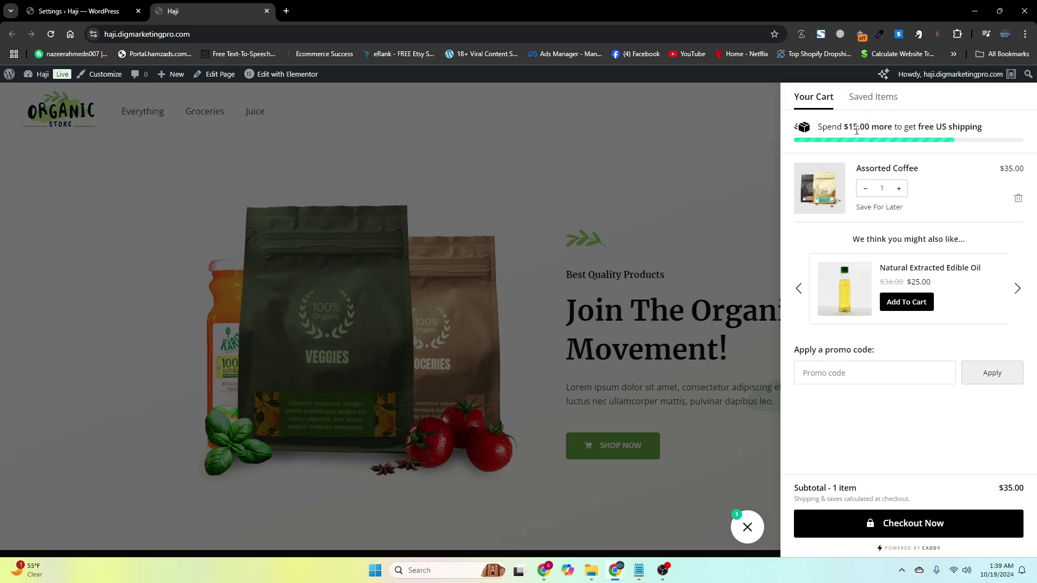
left_click(633, 180)
Step: Add one Hand Sanitizer from the Best Selling Products to the cart and close the side cart
scroll(435, 447, "down", 12)
scroll(439, 398, "up", 3)
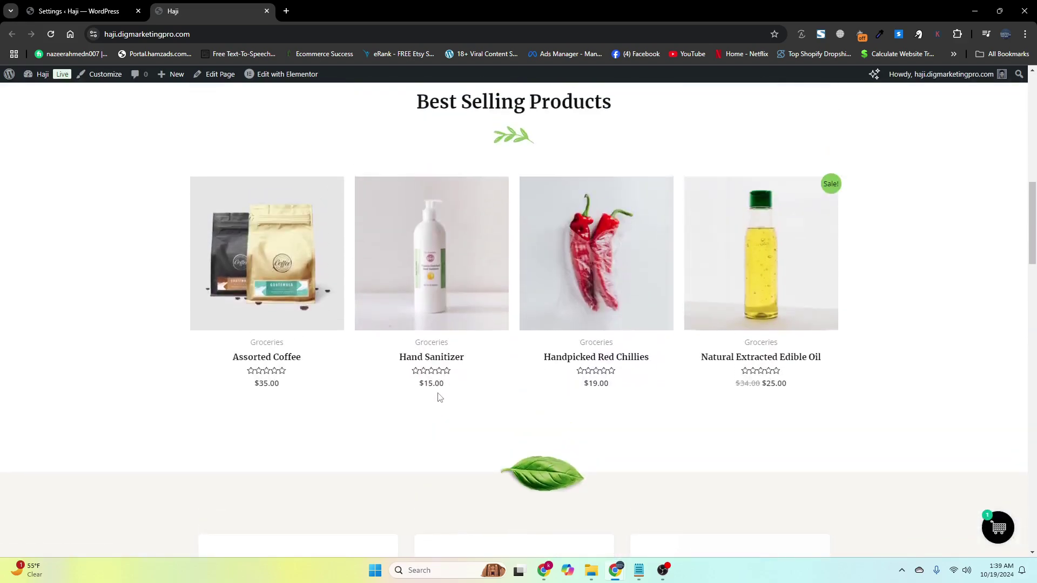
left_click(438, 329)
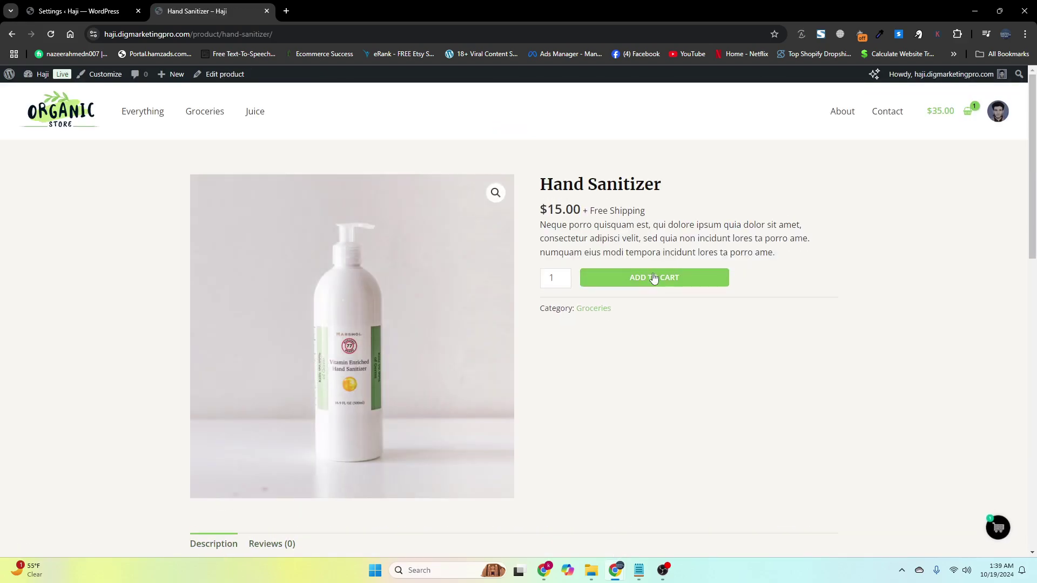
left_click(653, 278)
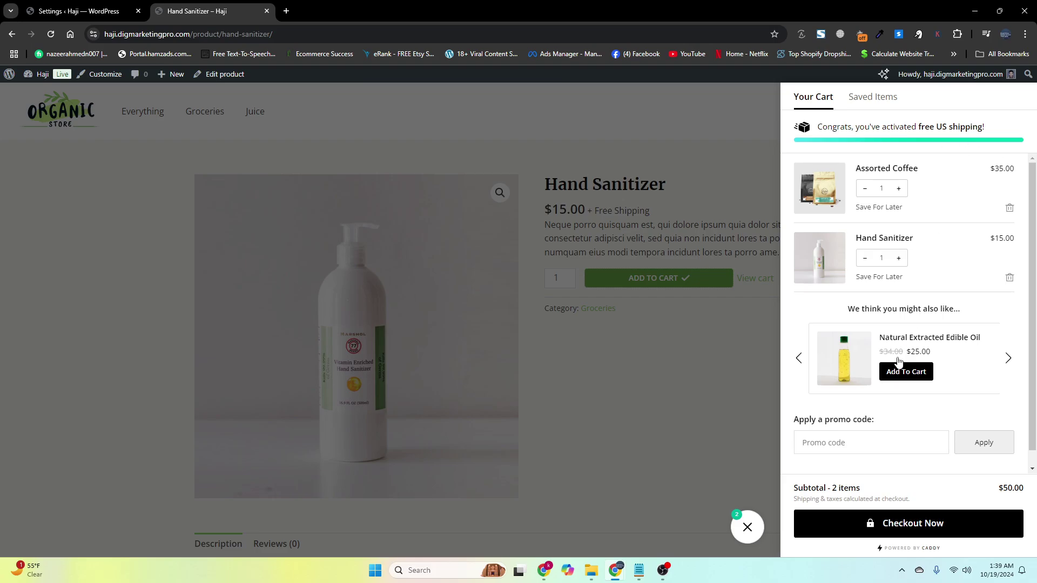
left_click(744, 528)
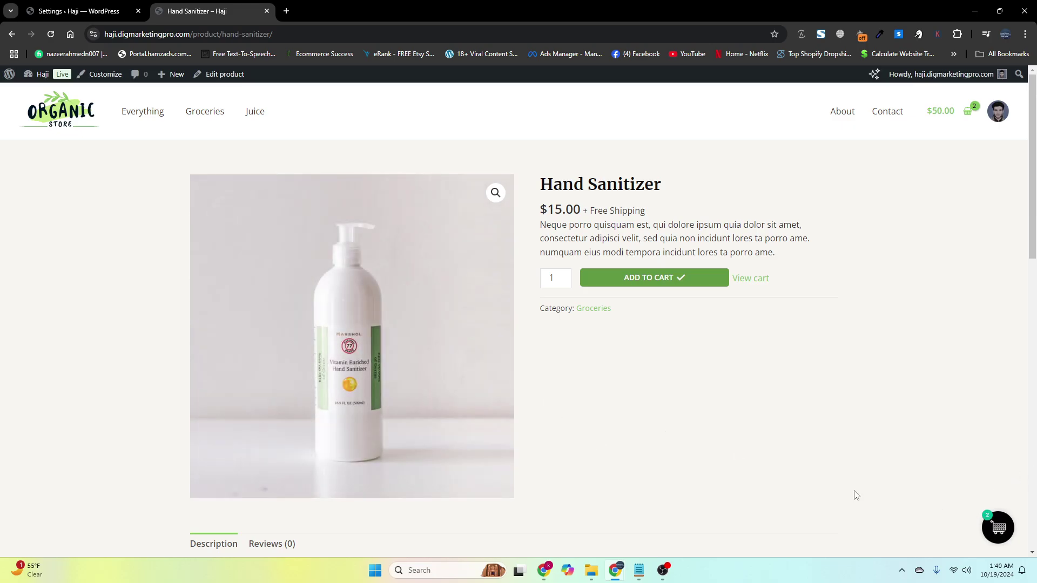
scroll(354, 435, "down", 5)
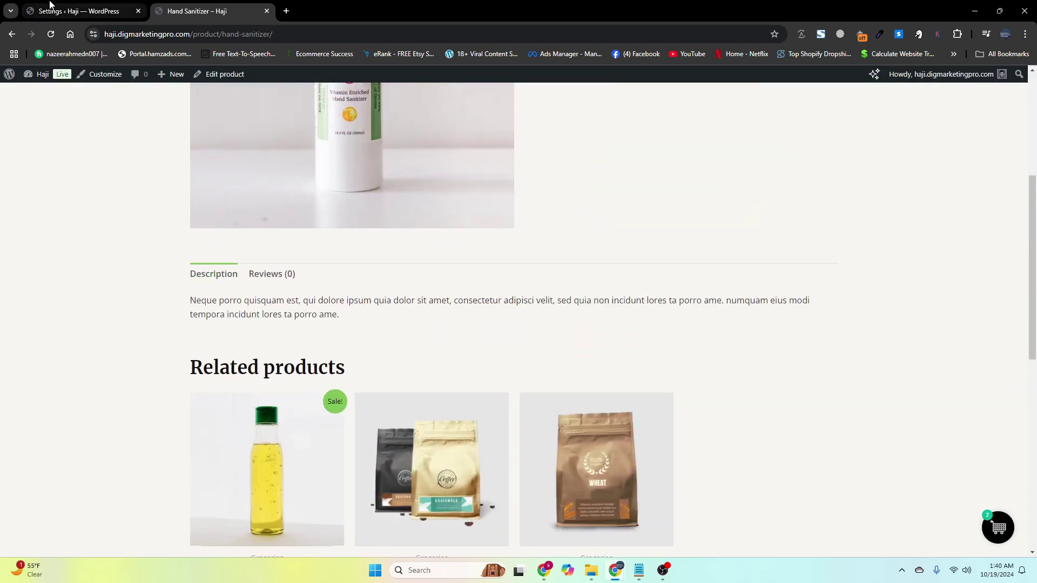
scroll(170, 259, "up", 5)
left_click(76, 10)
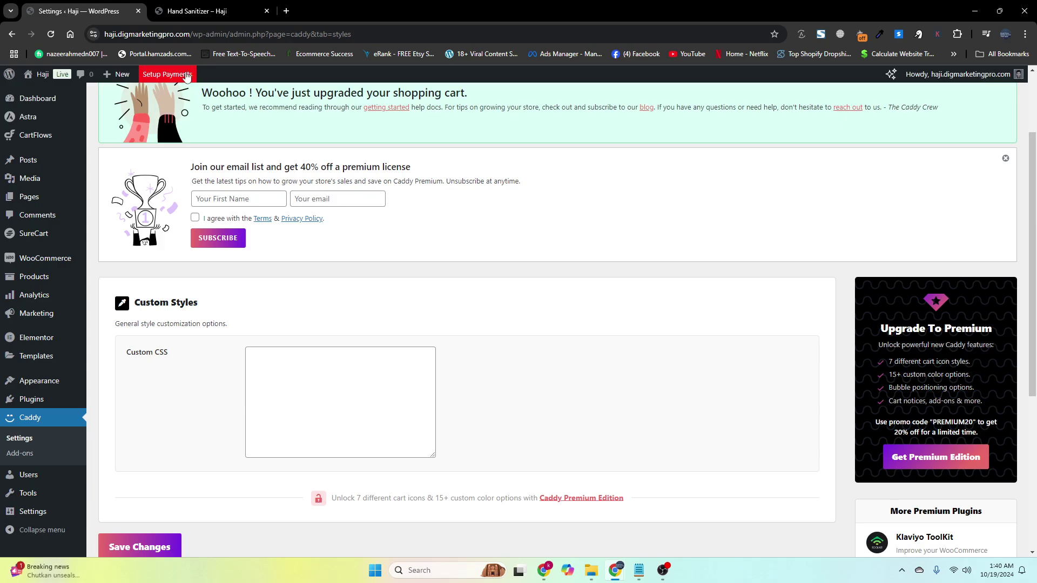
scroll(206, 370, "down", 2)
scroll(243, 368, "up", 2)
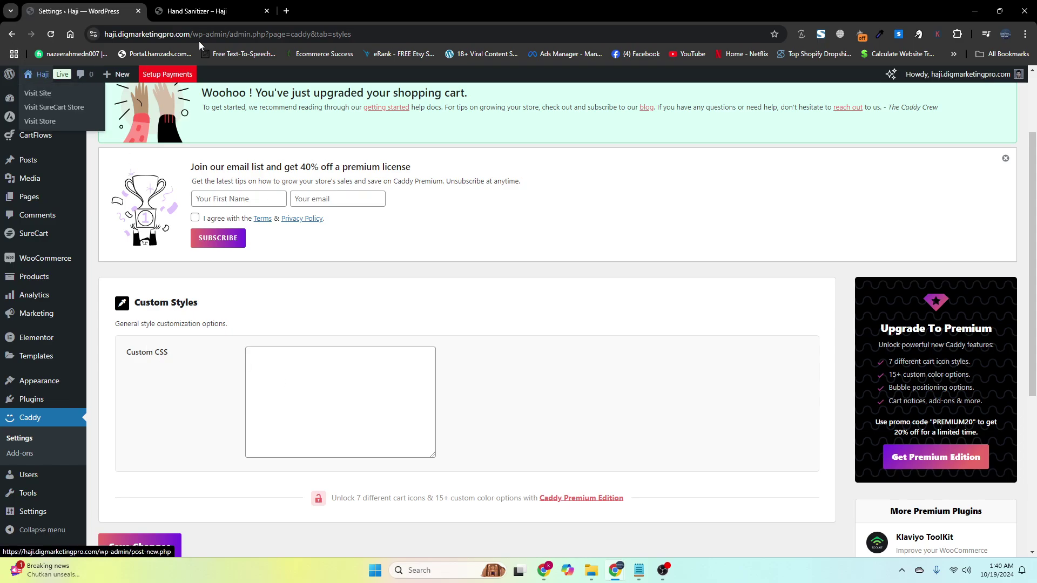
left_click(228, 6)
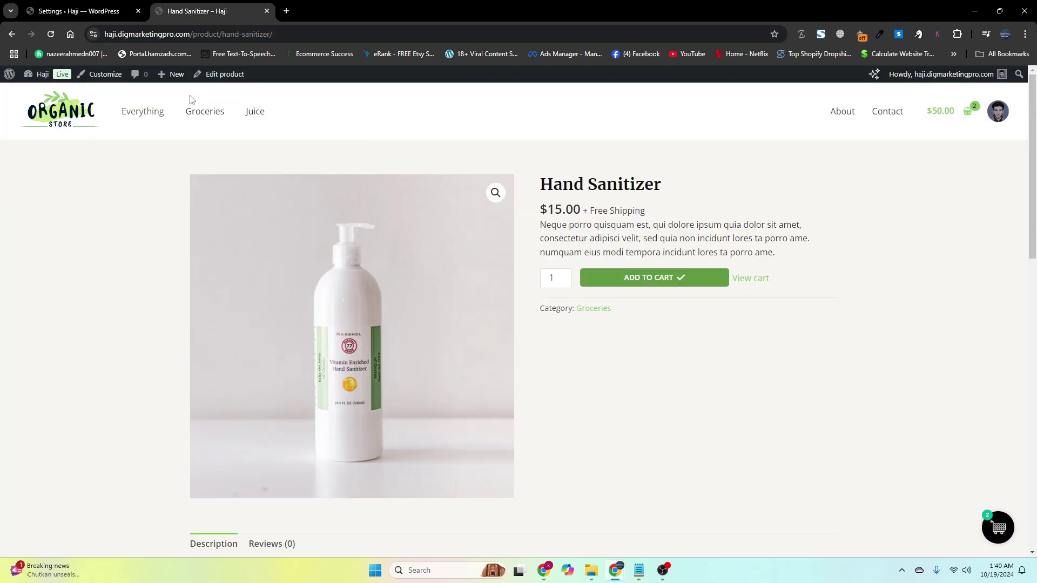
right_click(108, 76)
left_click(146, 87)
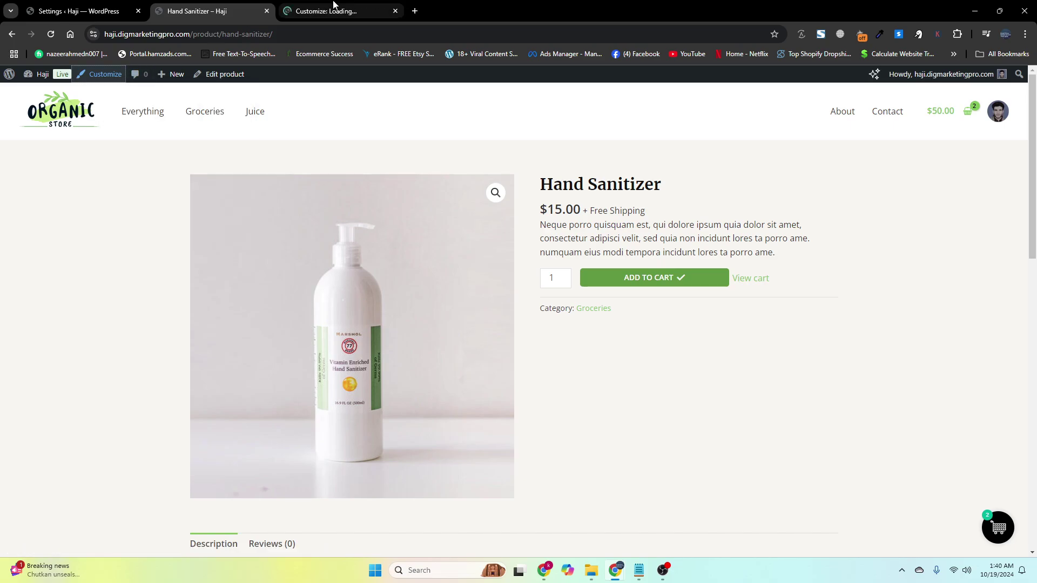
left_click(330, 7)
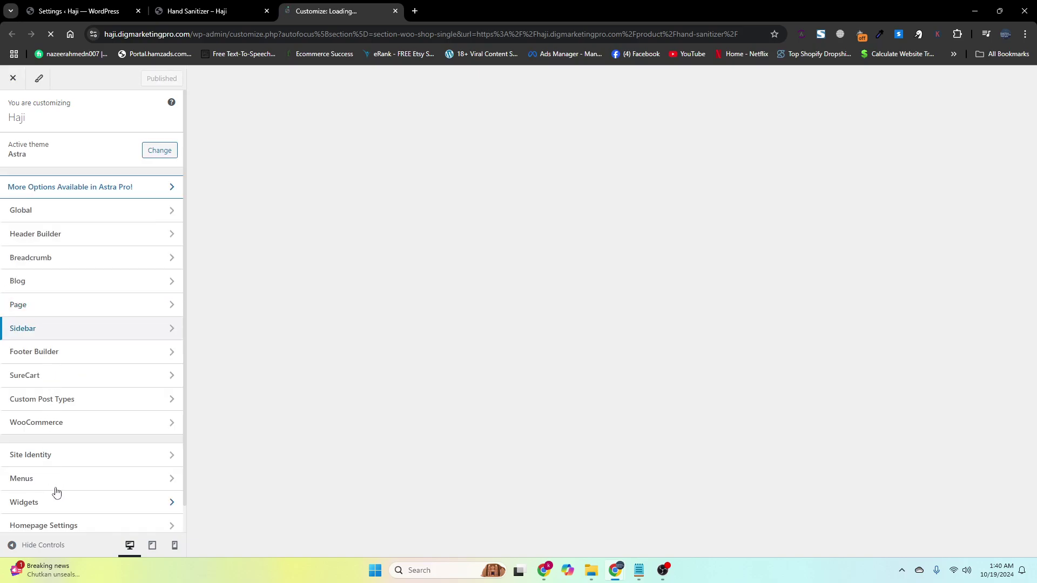
scroll(76, 505, "down", 1)
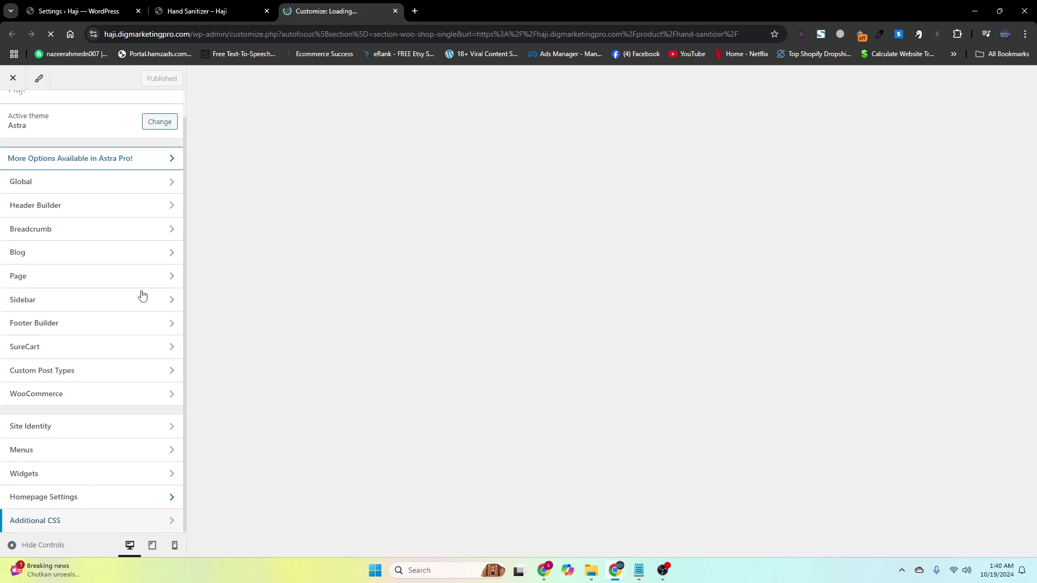
left_click(74, 522)
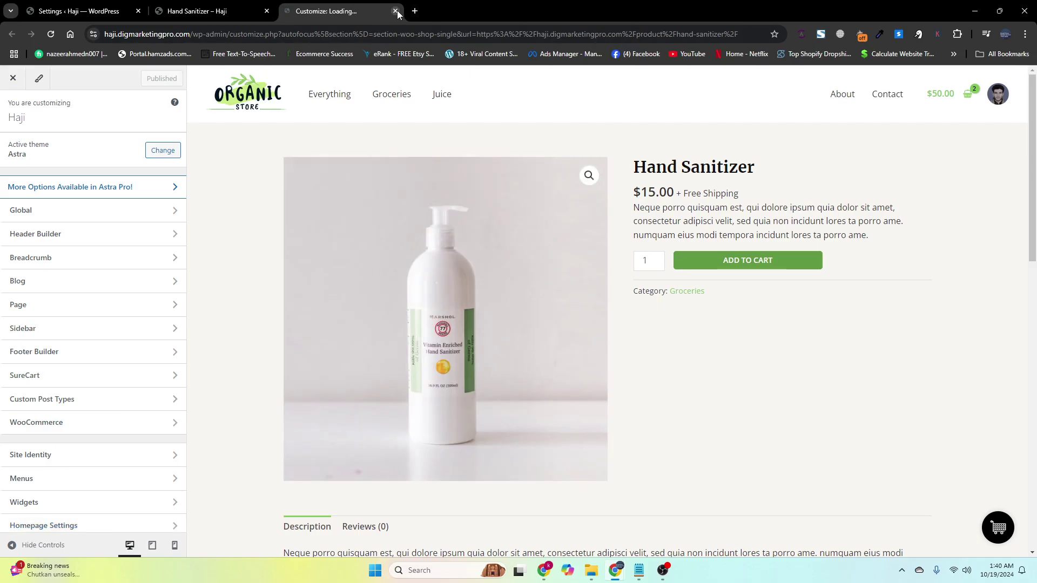
key("ctrl+w")
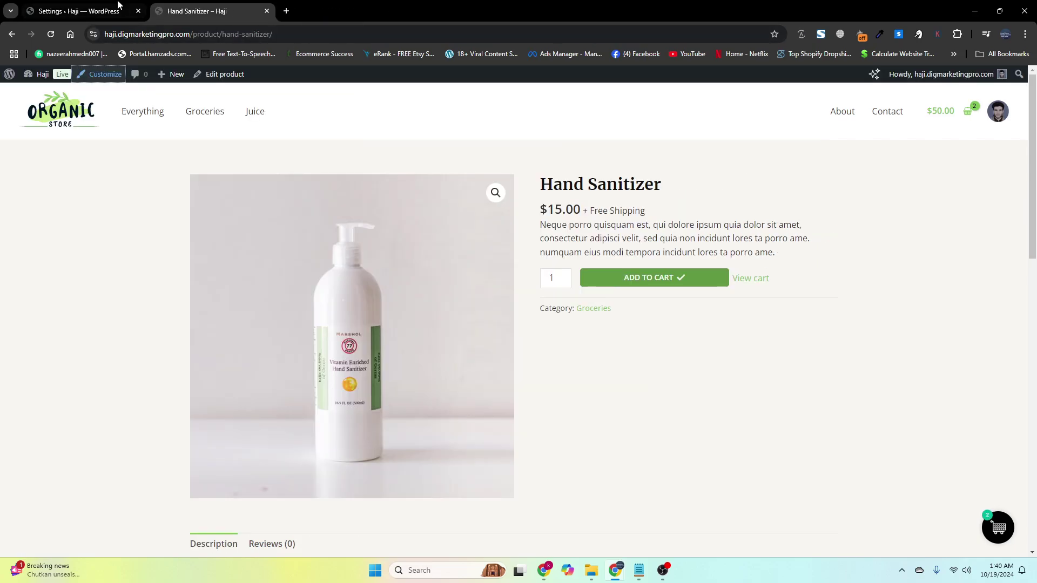
Step: Copy all of the floating cart CSS from the Notepad file into Caddy's Custom CSS field
left_click(70, 7)
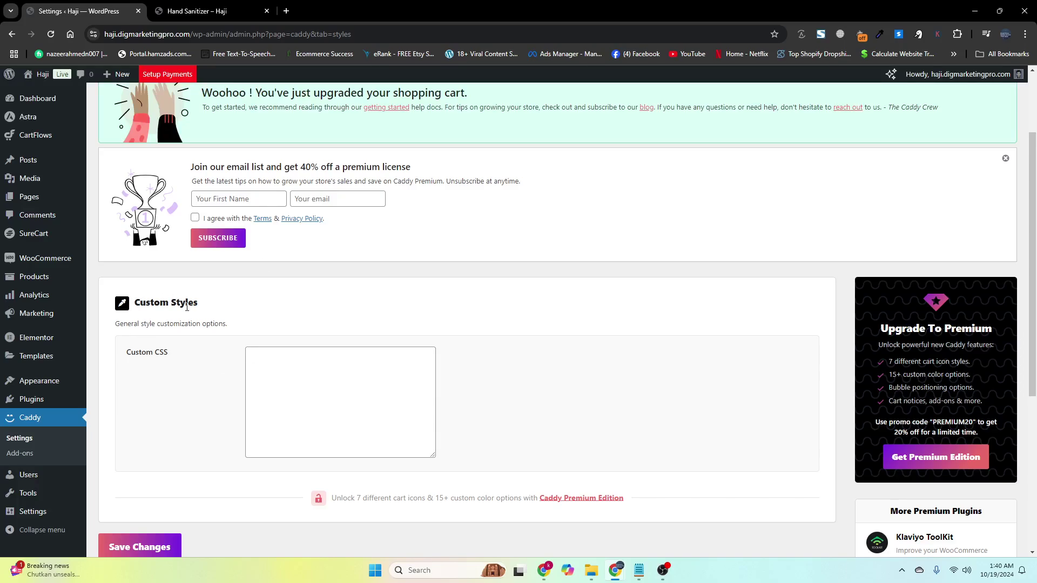
left_click(309, 375)
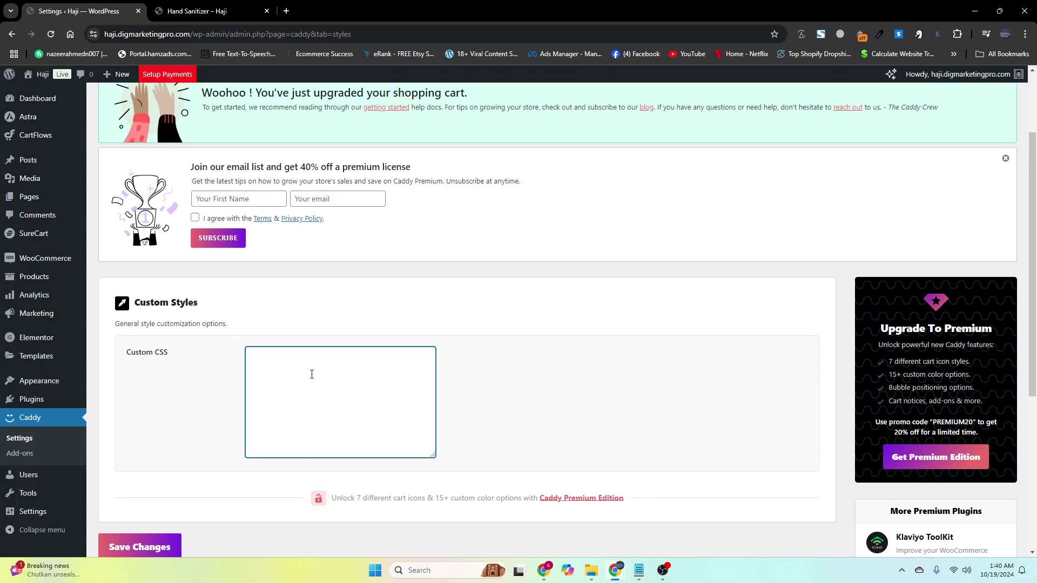
left_click(639, 572)
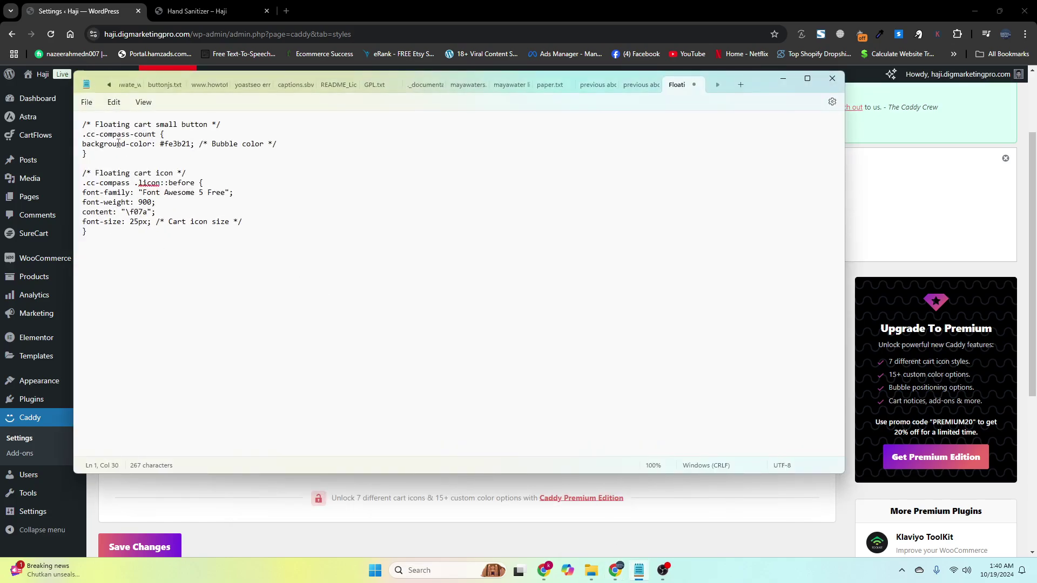
left_click_drag(93, 236, 77, 123)
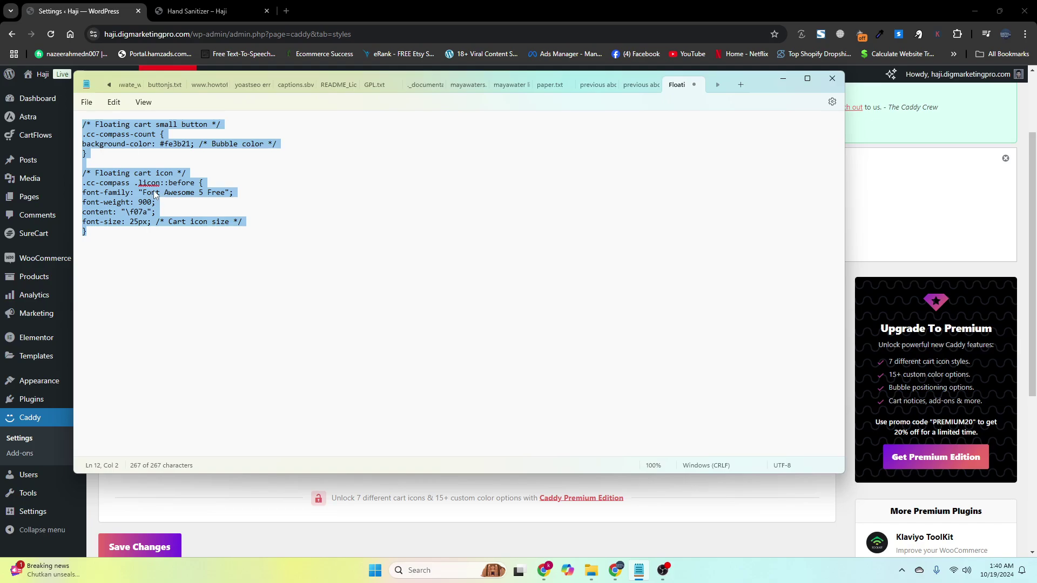
left_click(783, 78)
left_click(375, 353)
key("ctrl+v")
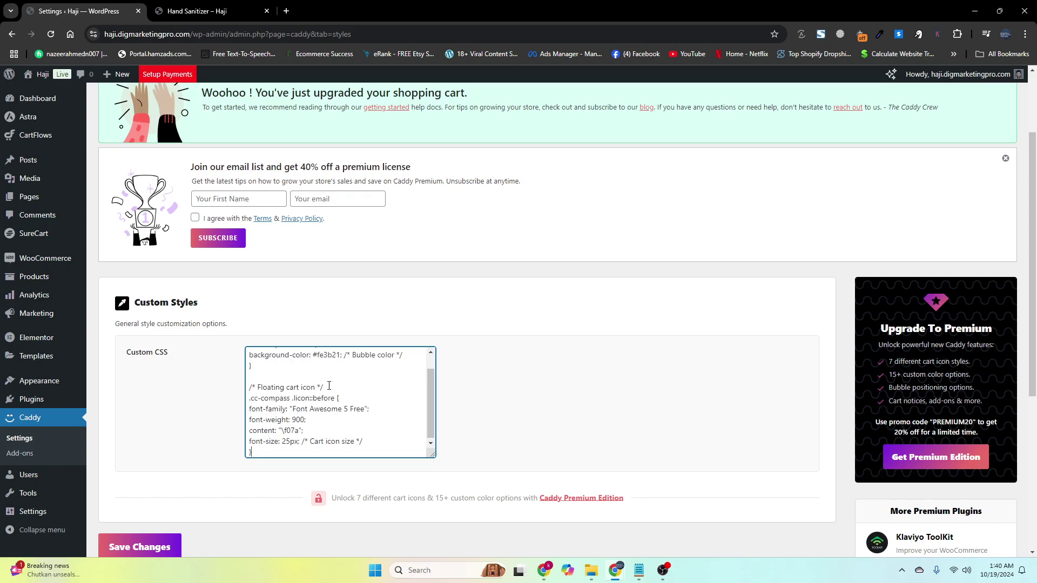
Step: Save Caddy's custom CSS and check the floating cart icon and count bubble on the storefront home page
left_click(197, 11)
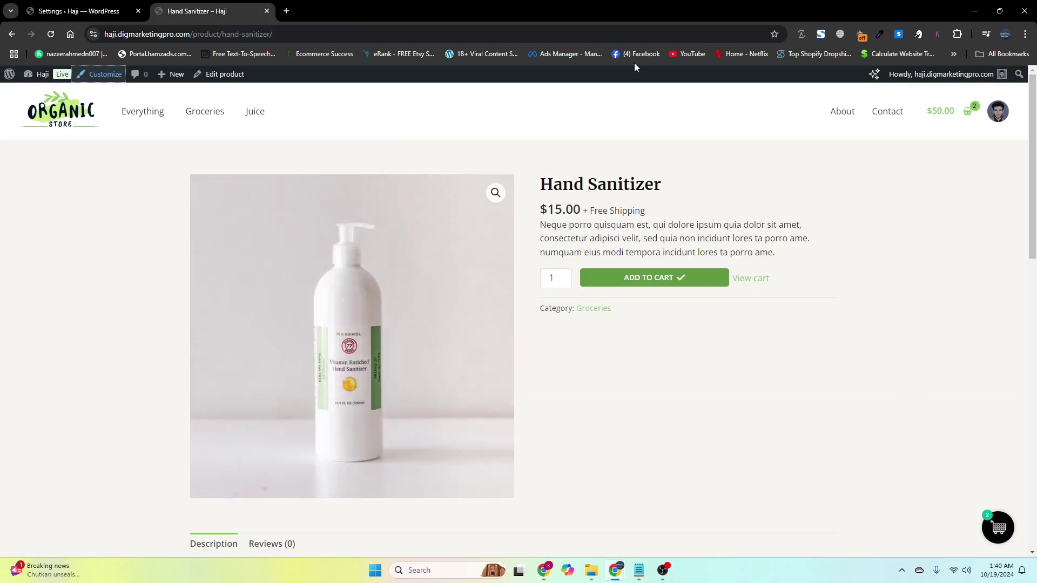
left_click(58, 111)
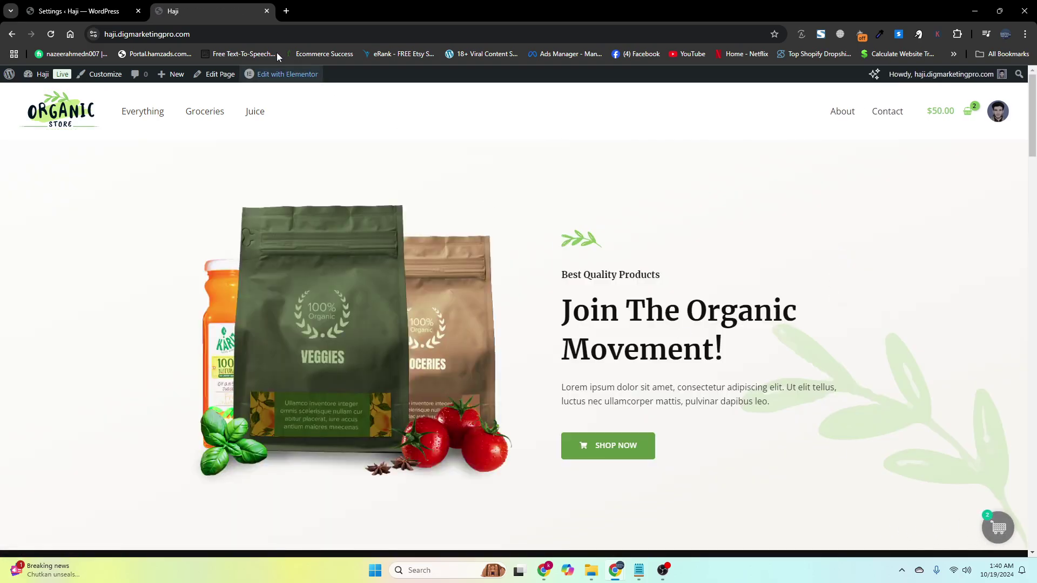
left_click(81, 10)
scroll(146, 540, "down", 2)
left_click(137, 447)
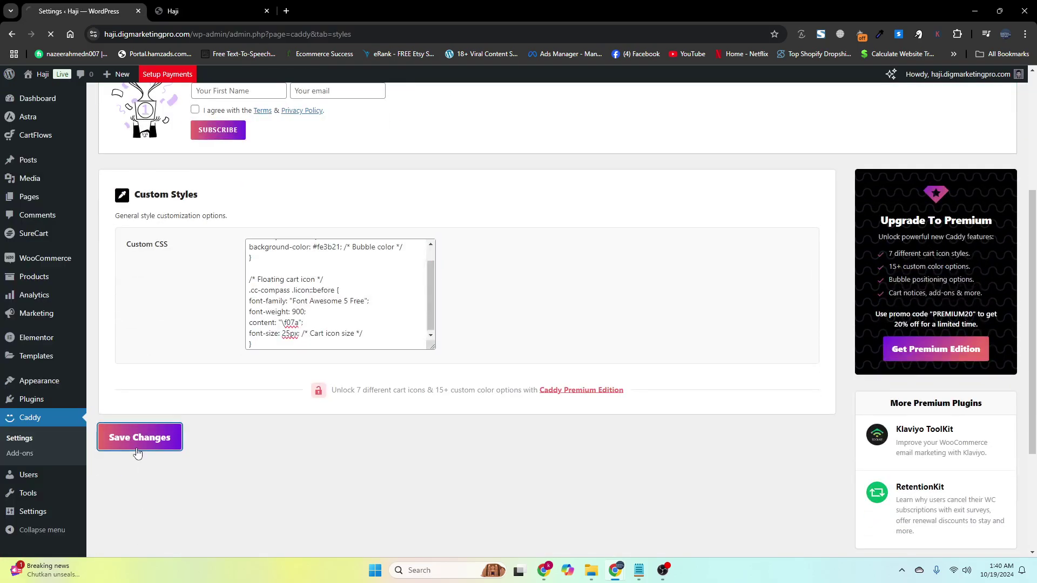
left_click(179, 16)
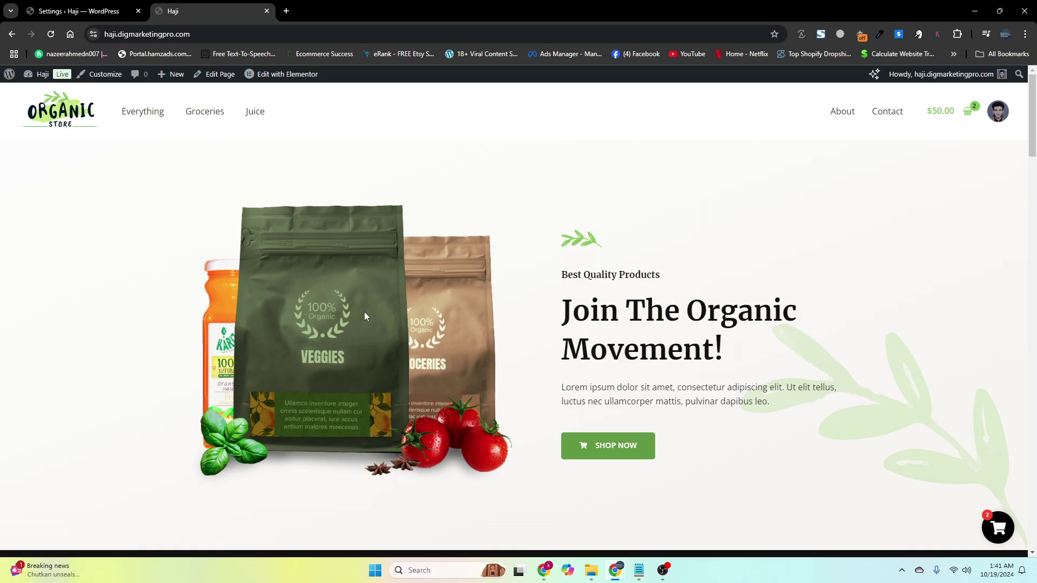
Step: Copy the whole floating cart CSS out of Caddy's Custom CSS field, empty the field and save the changes
left_click(69, 10)
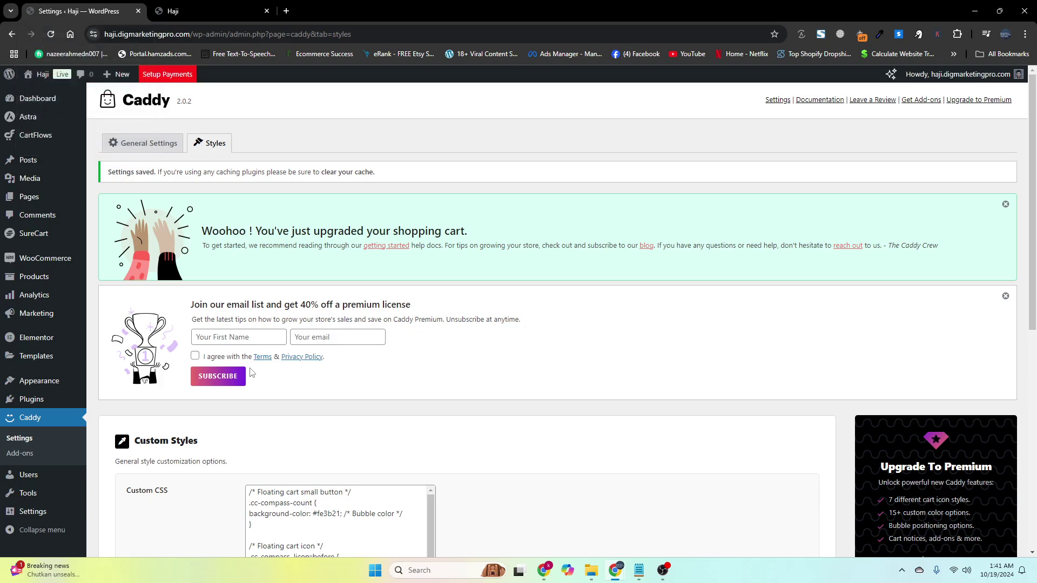
scroll(236, 401, "down", 3)
scroll(317, 387, "down", 1)
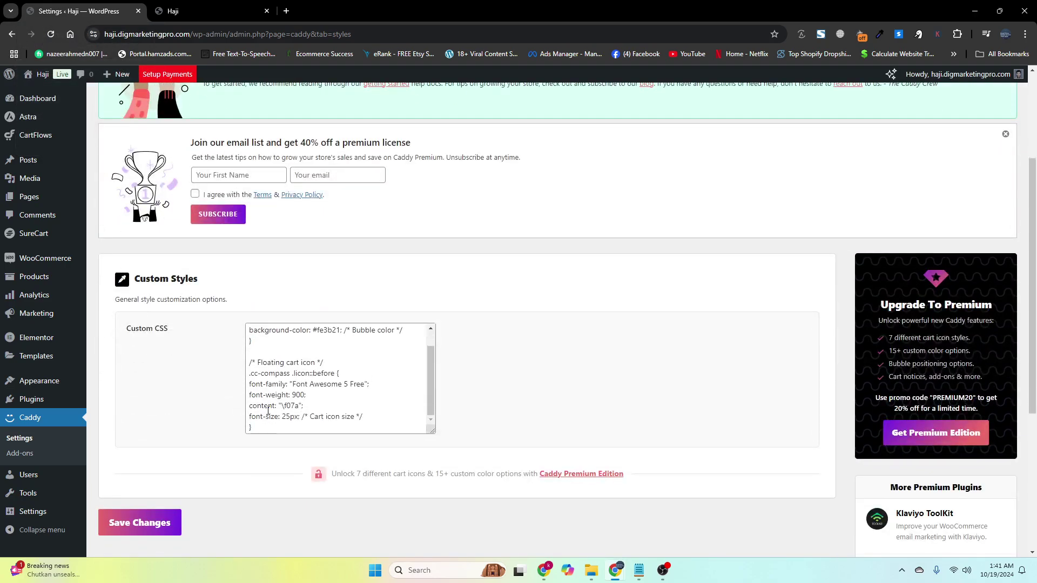
left_click_drag(266, 425, 242, 323)
key("ctrl+c")
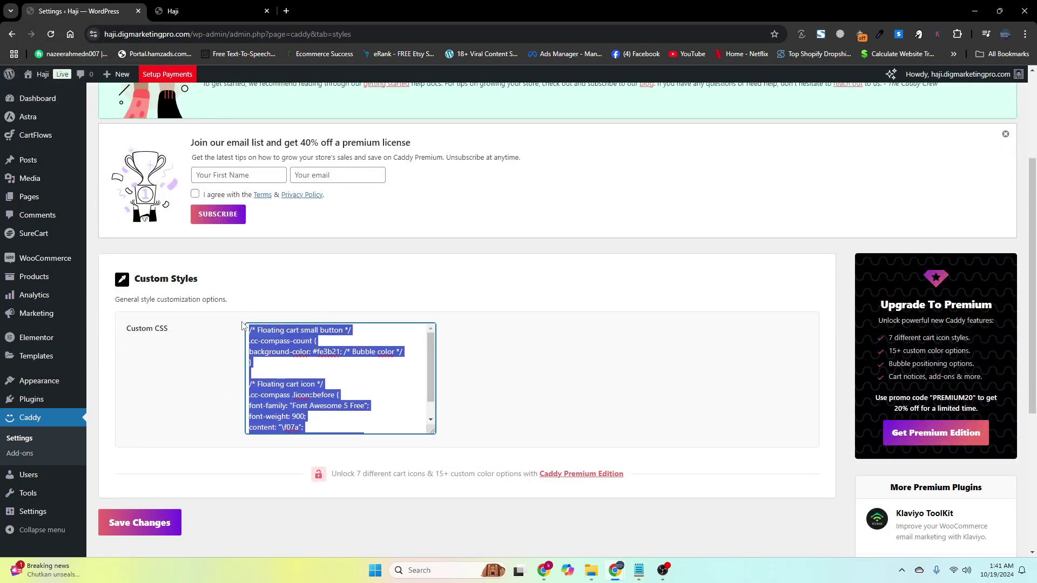
key("BackSpace")
left_click(139, 522)
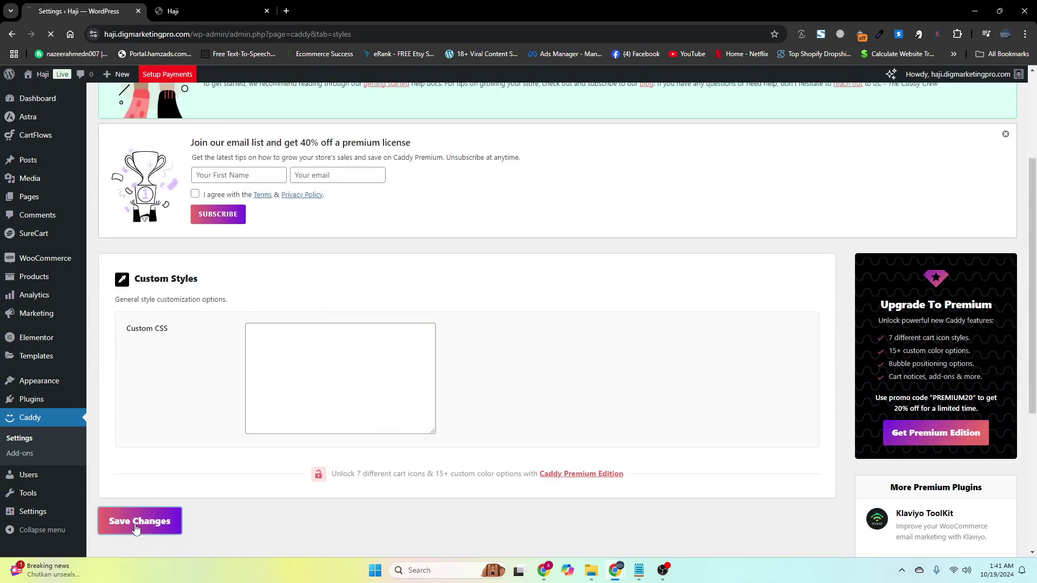
Step: Open the theme Customizer from the storefront home page in a separate tab and close the storefront tab
left_click(193, 9)
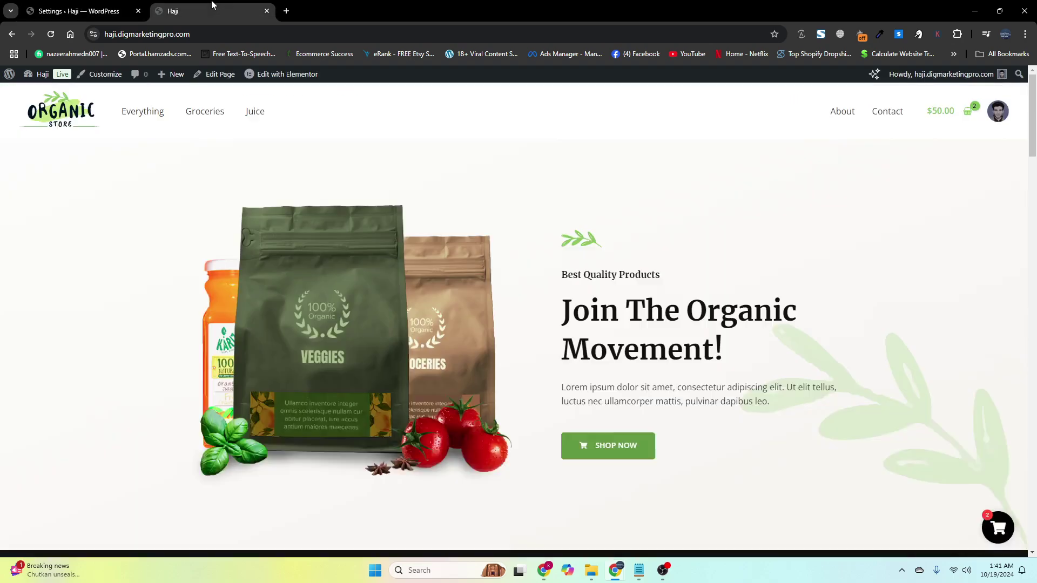
right_click(112, 75)
left_click(162, 87)
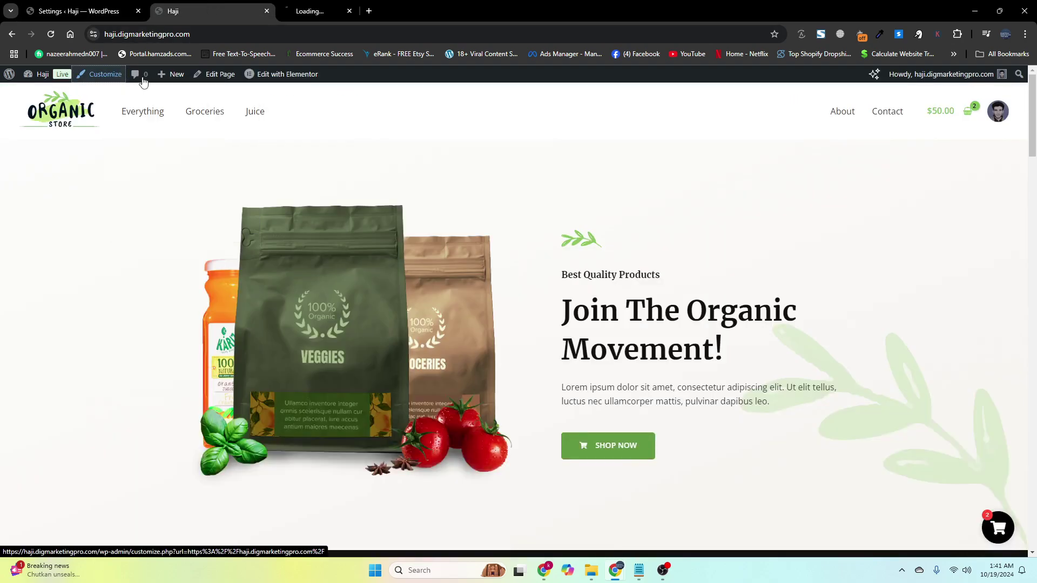
left_click(312, 5)
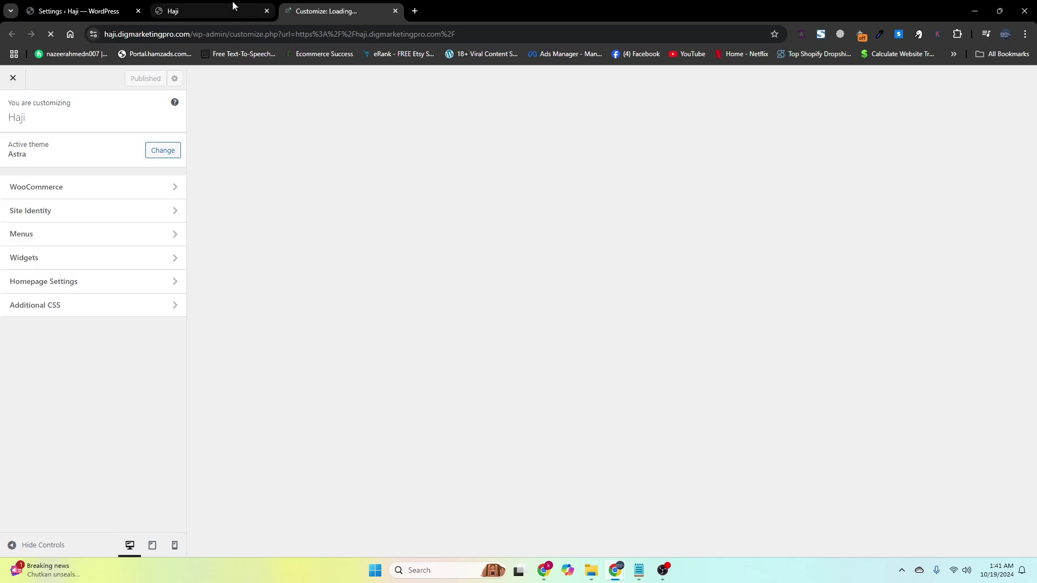
left_click(266, 10)
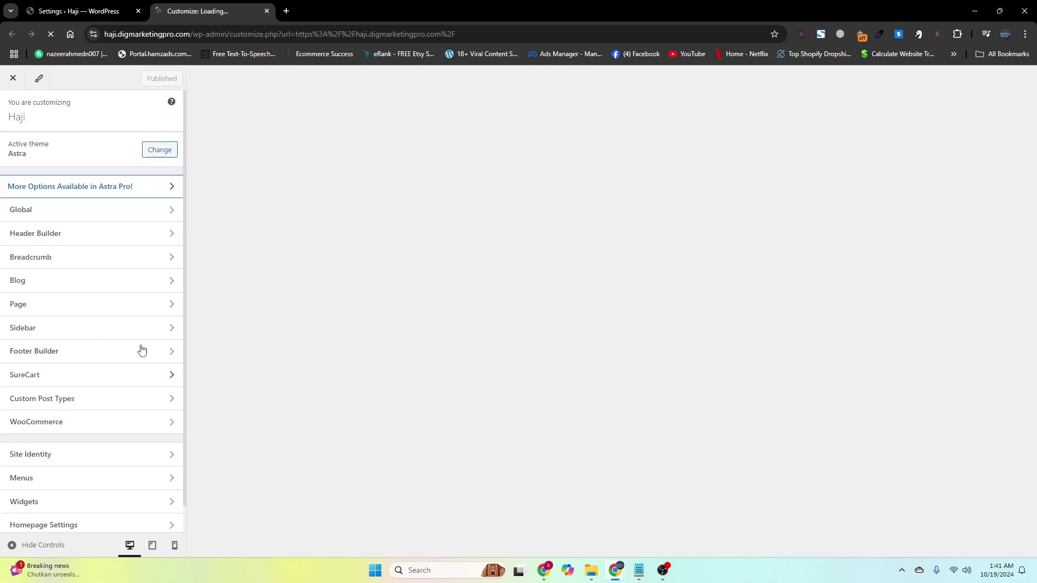
Step: Paste the copied floating cart CSS into the Customizer's Additional CSS editor
scroll(142, 345, "down", 1)
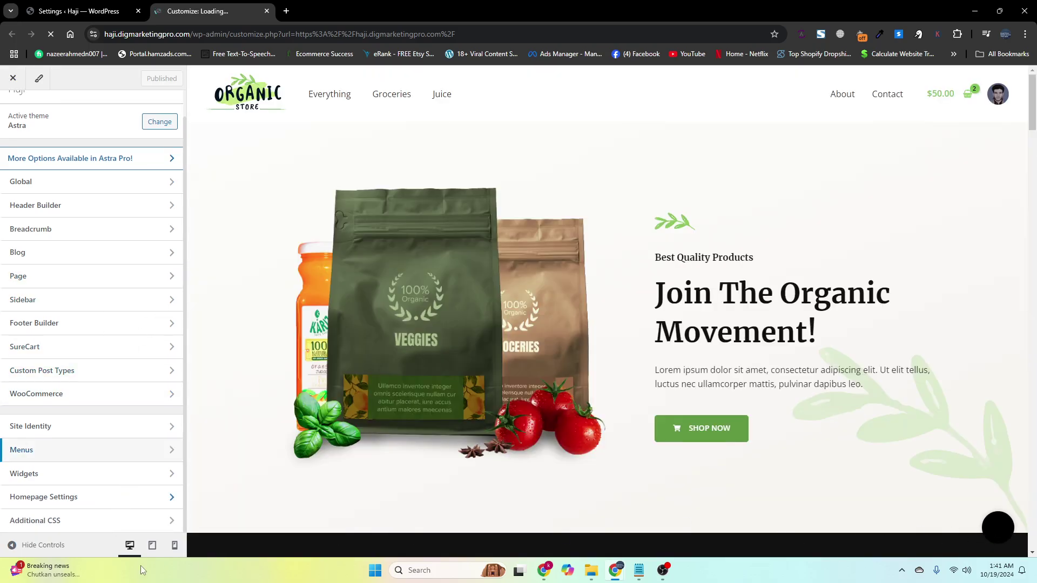
left_click(58, 7)
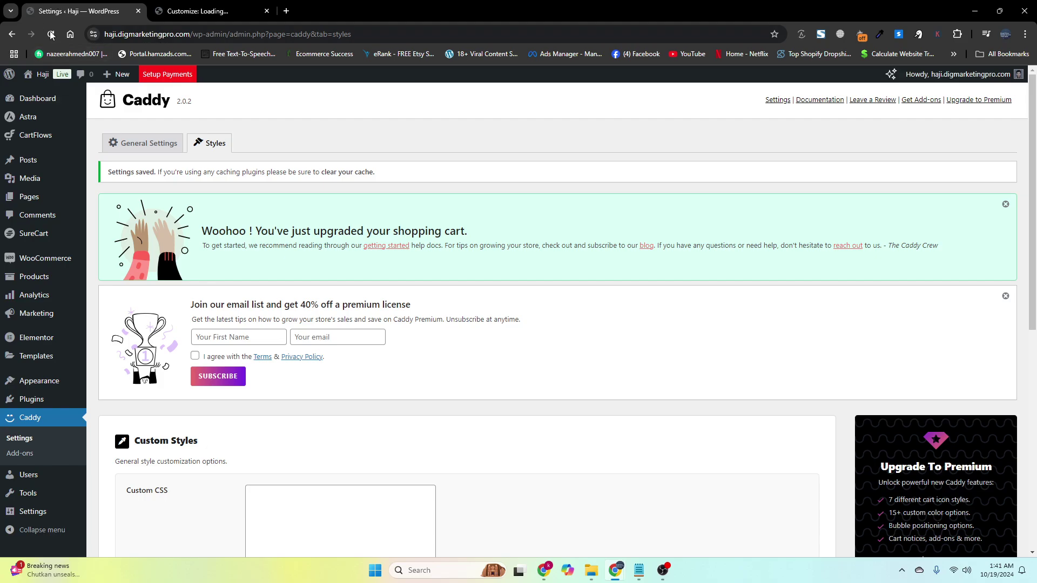
left_click(217, 4)
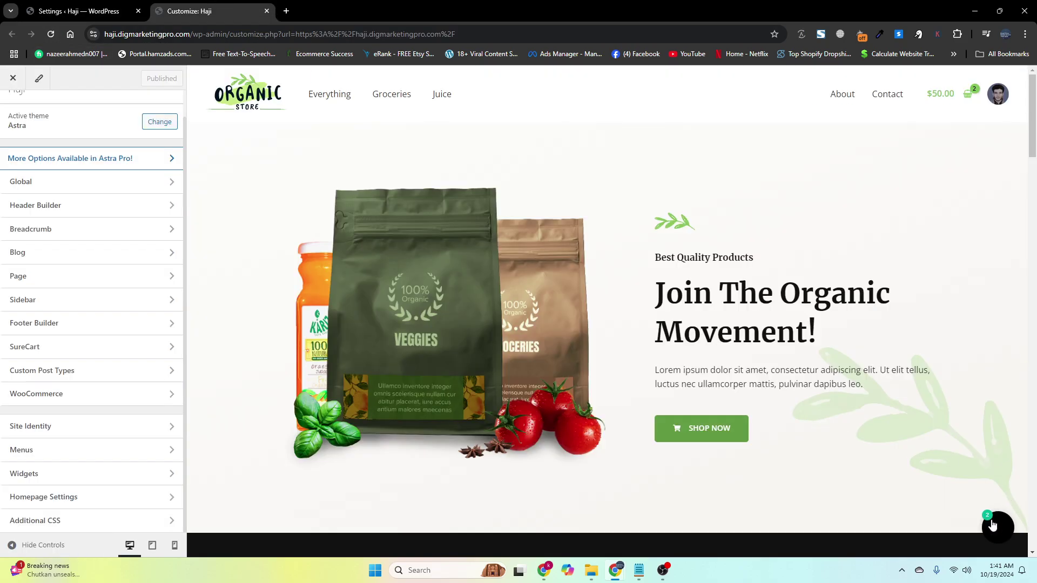
left_click(87, 522)
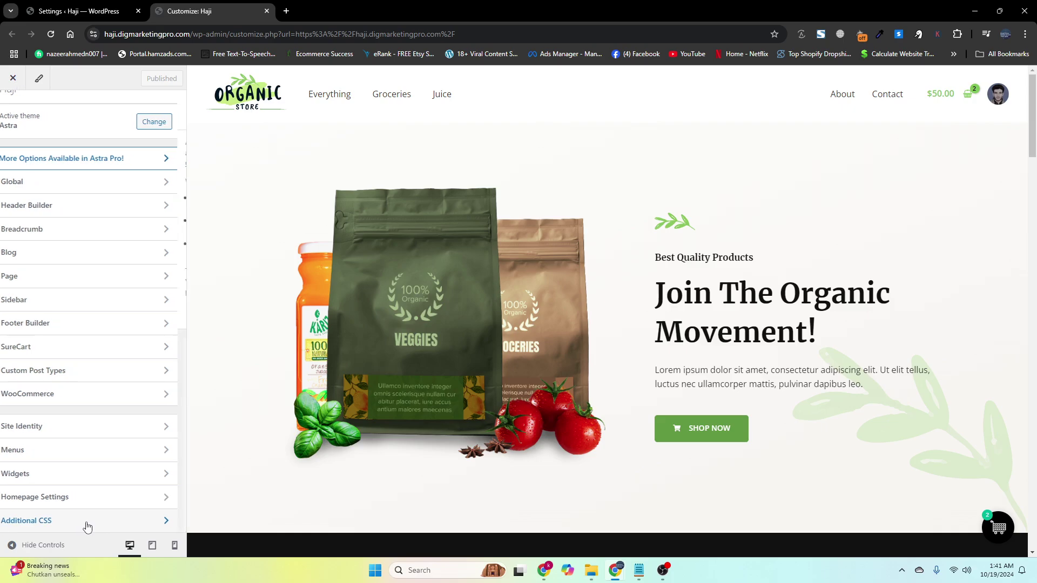
left_click(82, 342)
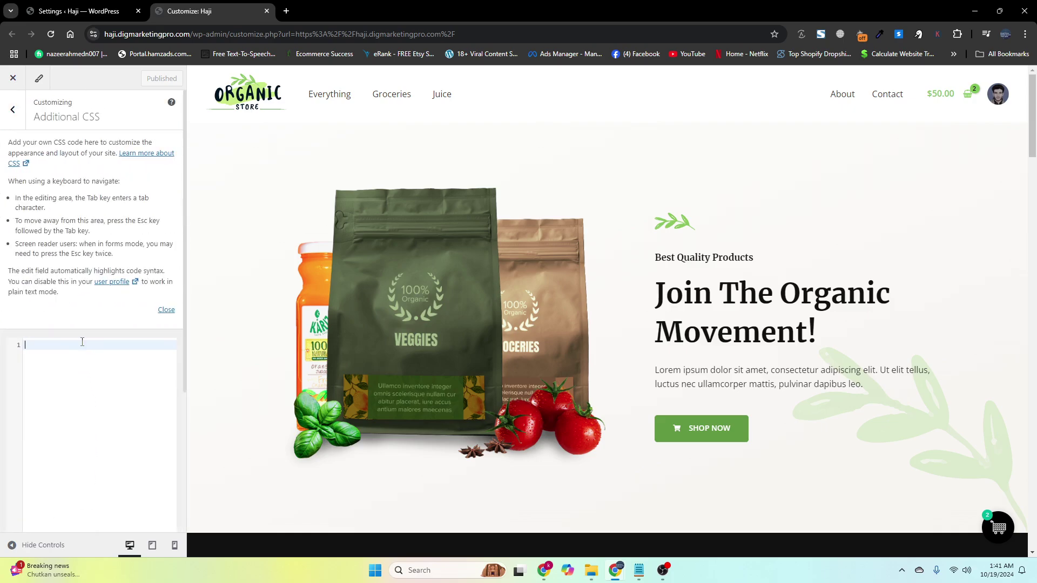
key("ctrl+v")
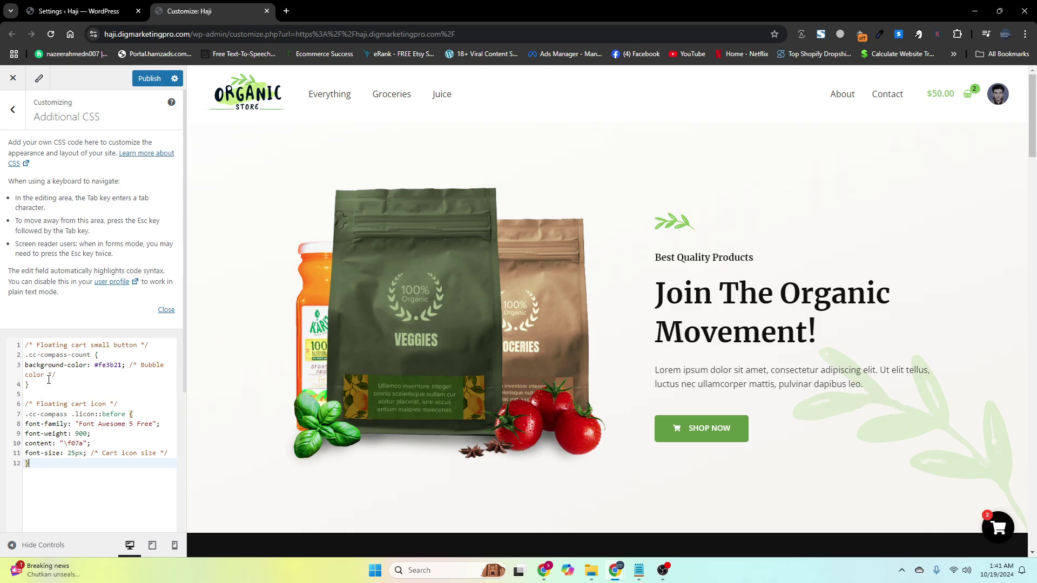
Step: Delete the .cc-compass-count bubble color rule from the Additional CSS to compare the preview, and undo the deletion
left_click_drag(30, 385, 18, 346)
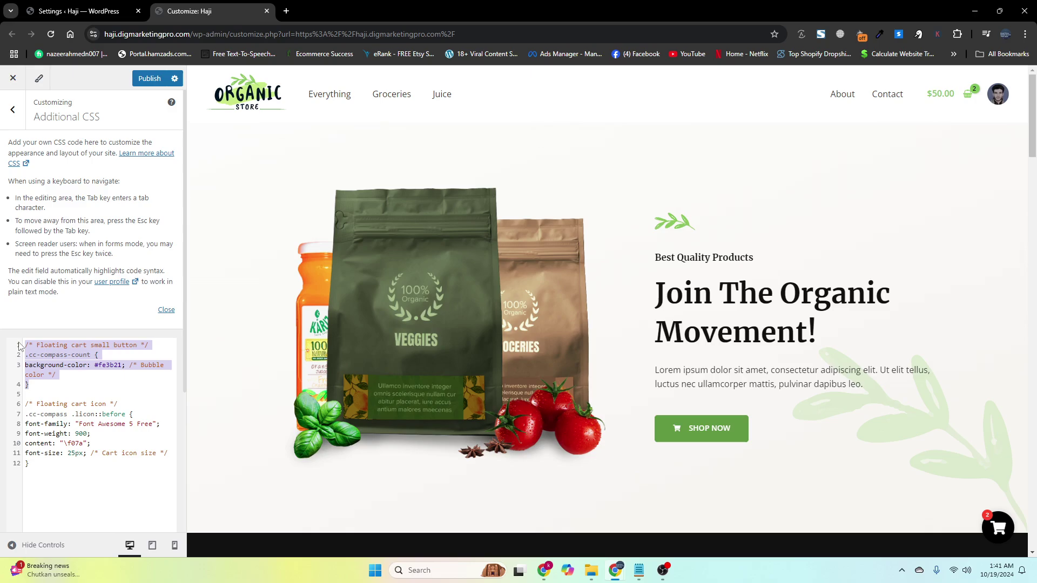
key("BackSpace")
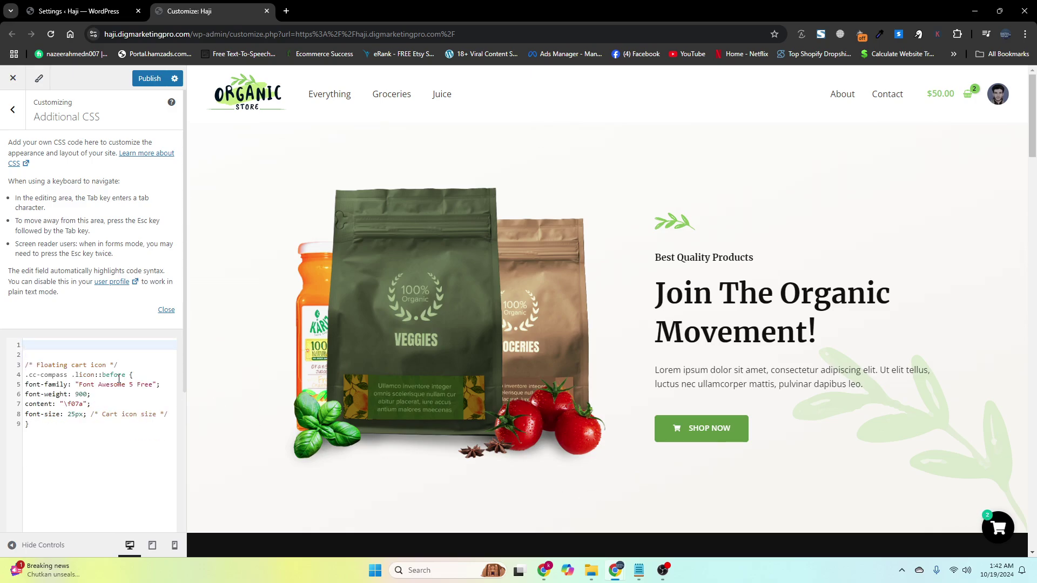
key("ctrl+z")
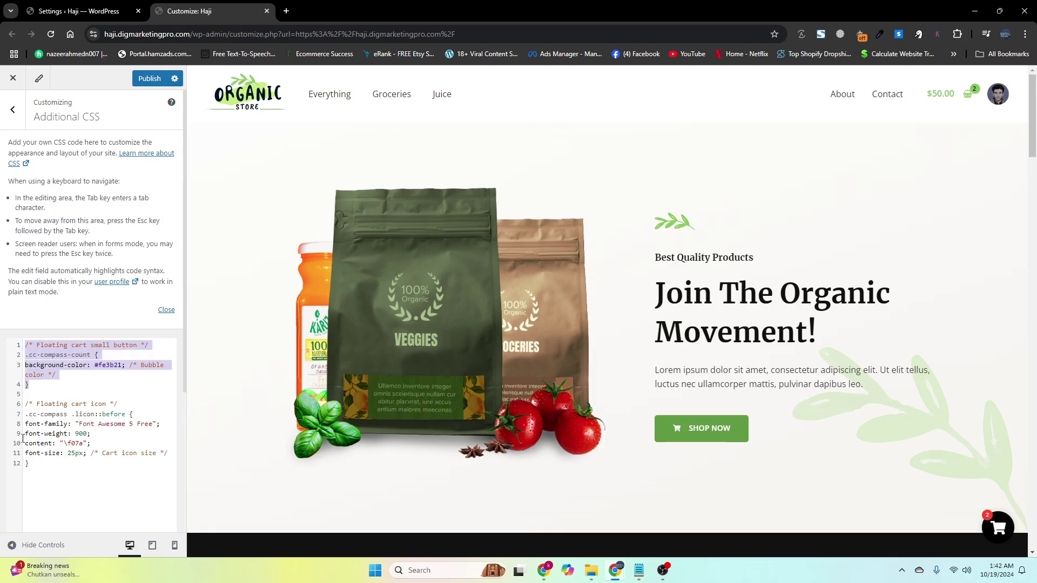
Step: Delete the floating cart icon rule from the Additional CSS to compare the preview, and undo back to the full code
left_click(24, 400)
key("ctrl+shift+End")
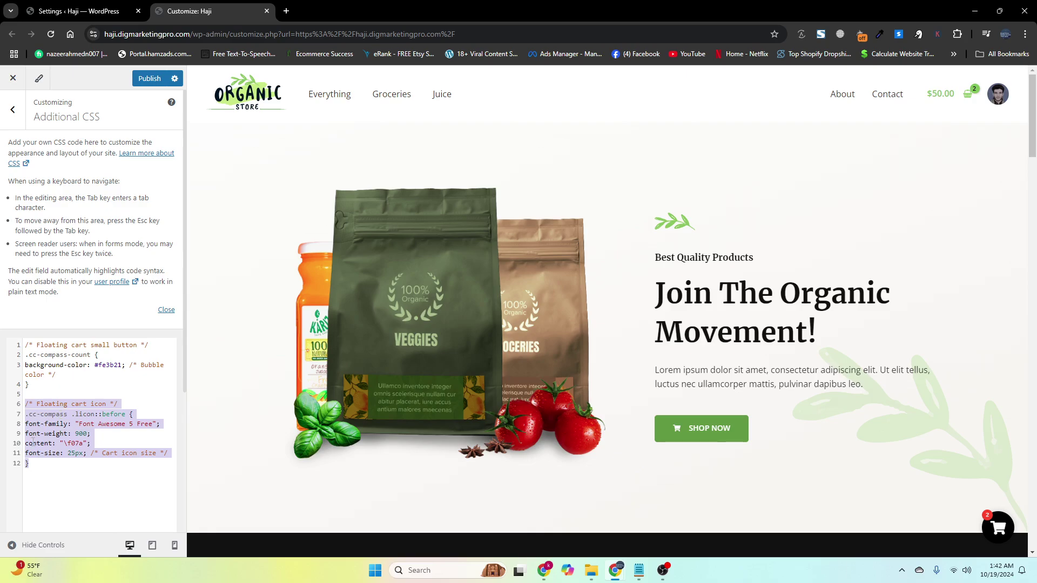
key("BackSpace")
key("BackSpace")
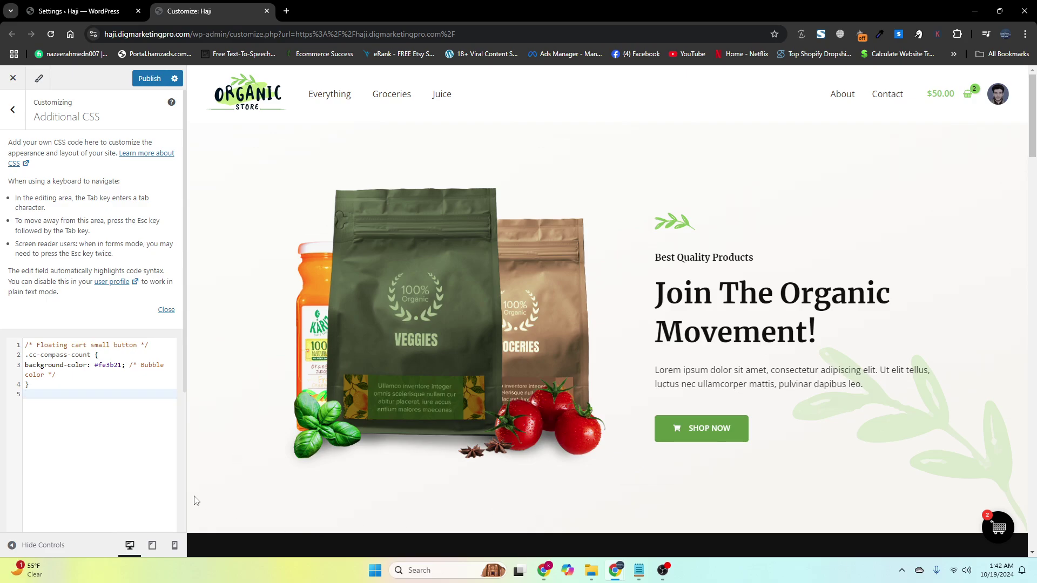
key("ctrl+v")
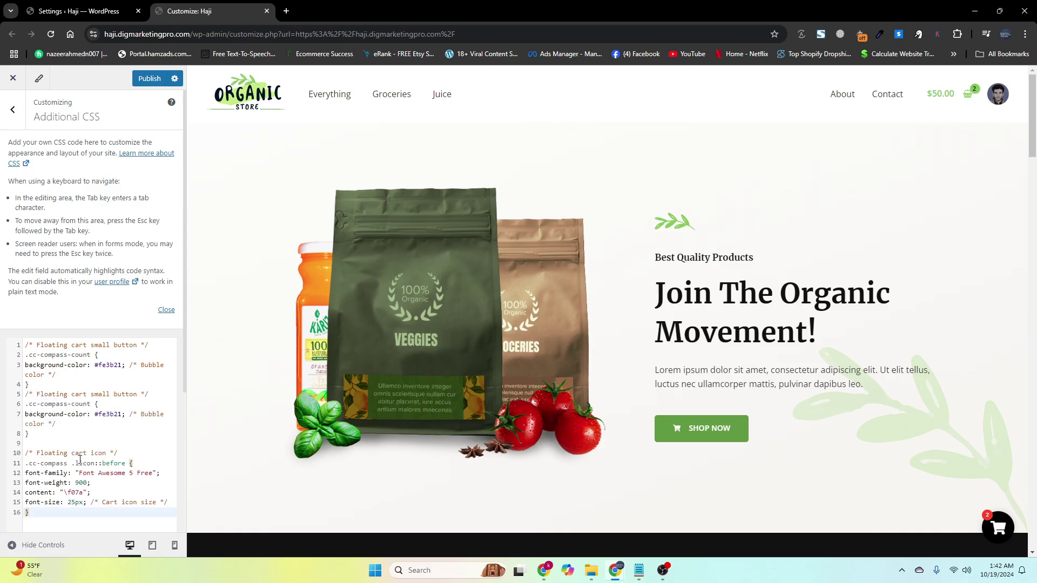
key("ctrl+z")
key("ctrl+z")
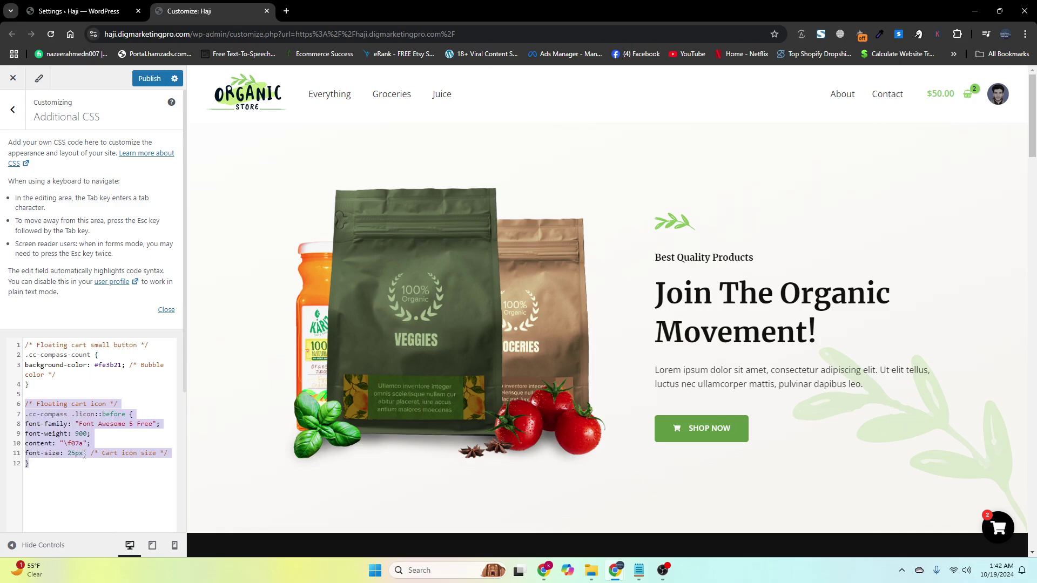
Step: Publish the Additional CSS and close the Customizer to return to the live storefront home page
left_click(141, 79)
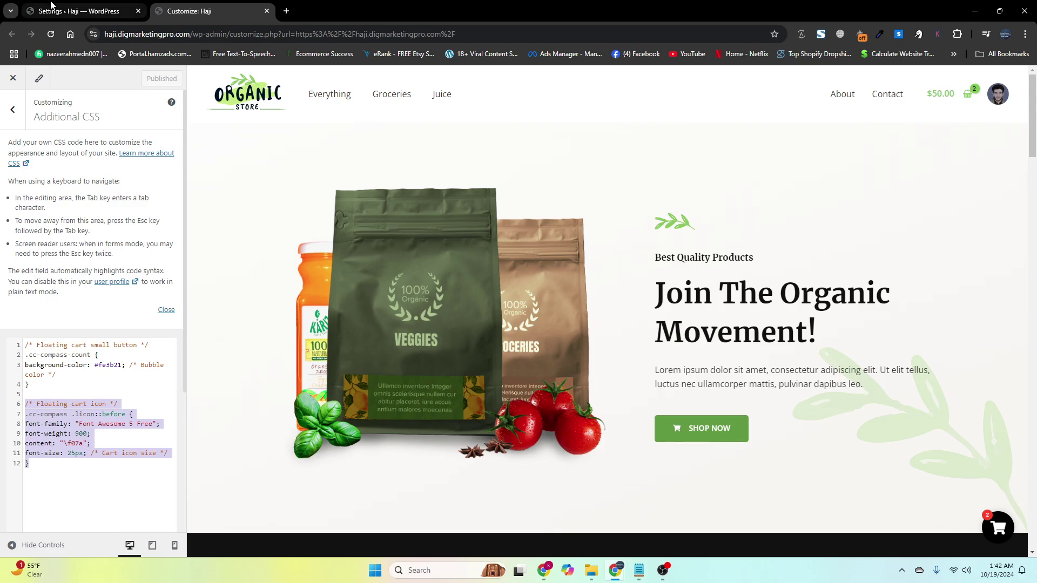
left_click(78, 11)
left_click(200, 11)
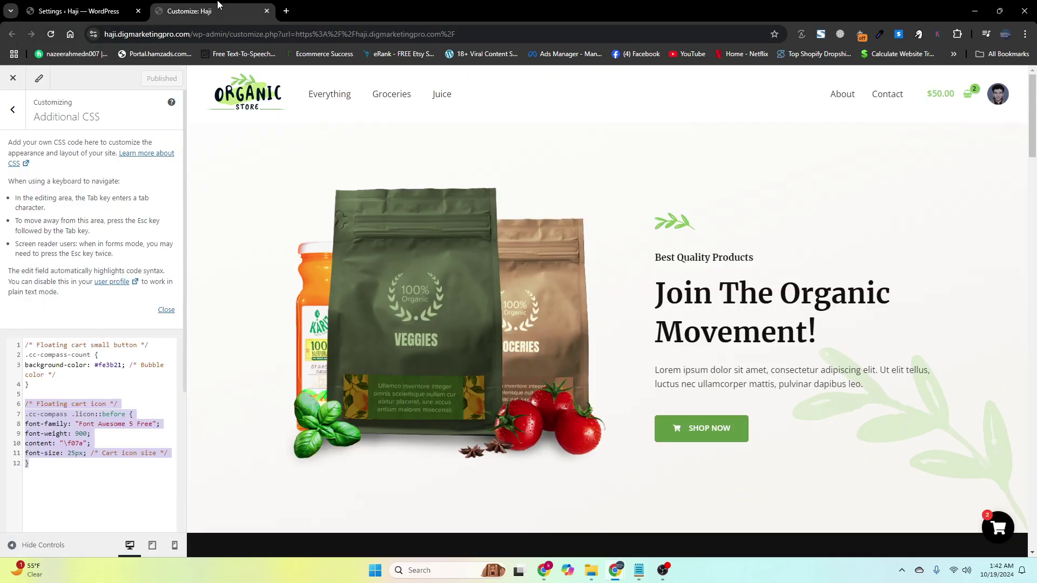
left_click(13, 78)
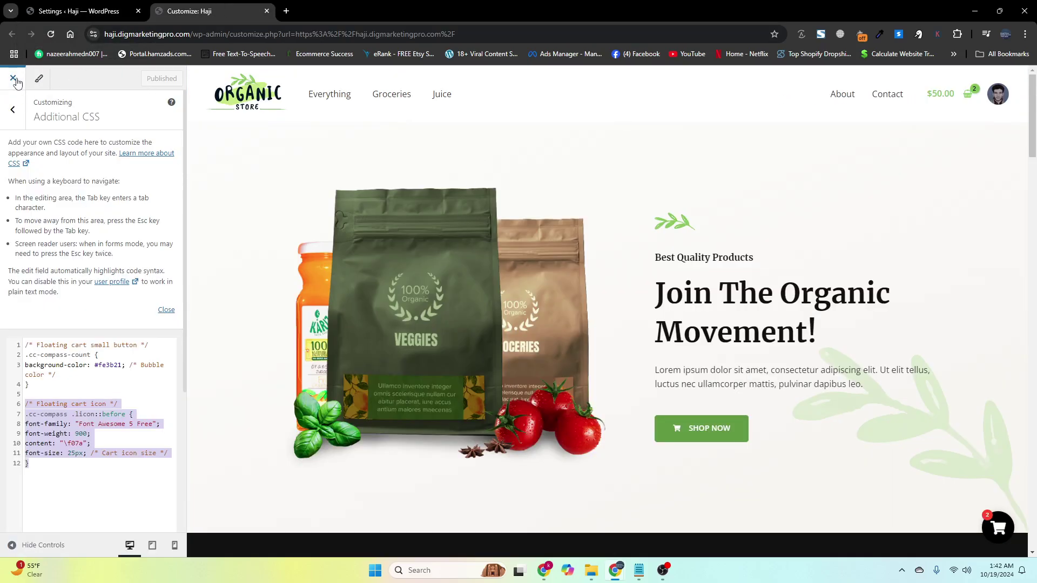
scroll(335, 358, "down", 8)
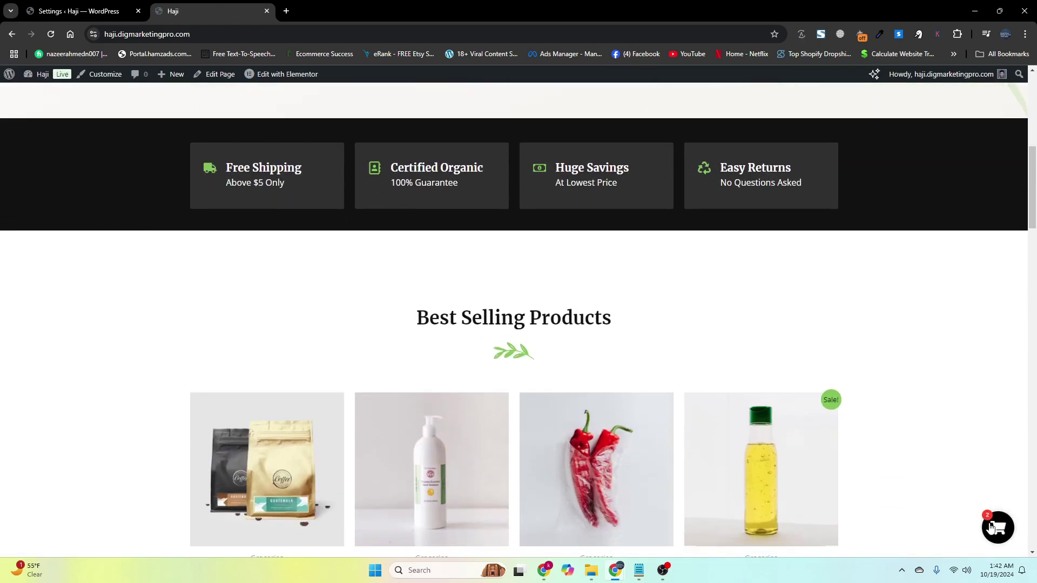
Step: Inspect the floating cart icon in the developer tools and expand its span.licon element to examine the surrounding cc-compass markup
right_click(991, 525)
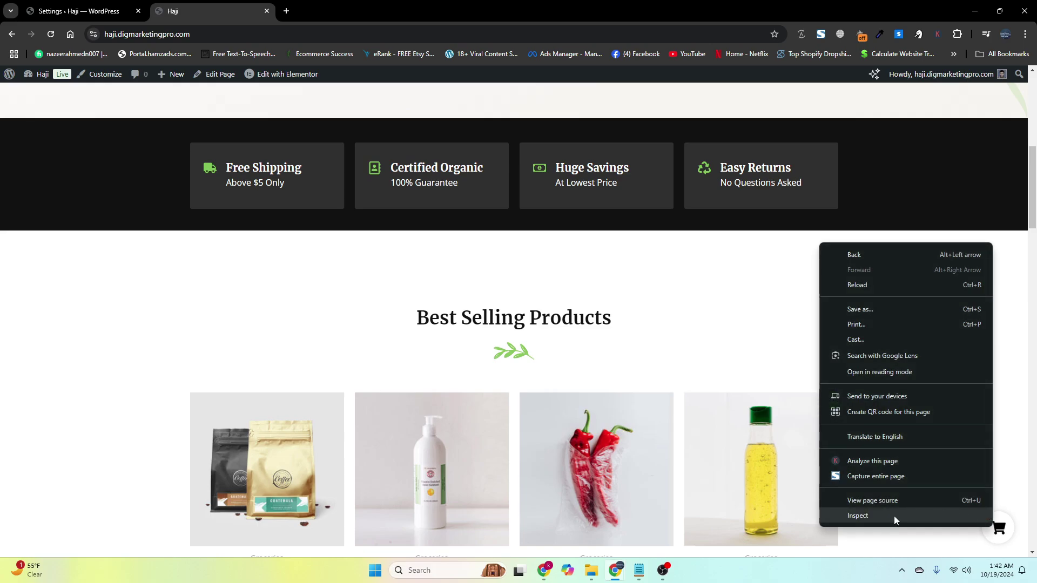
left_click(879, 513)
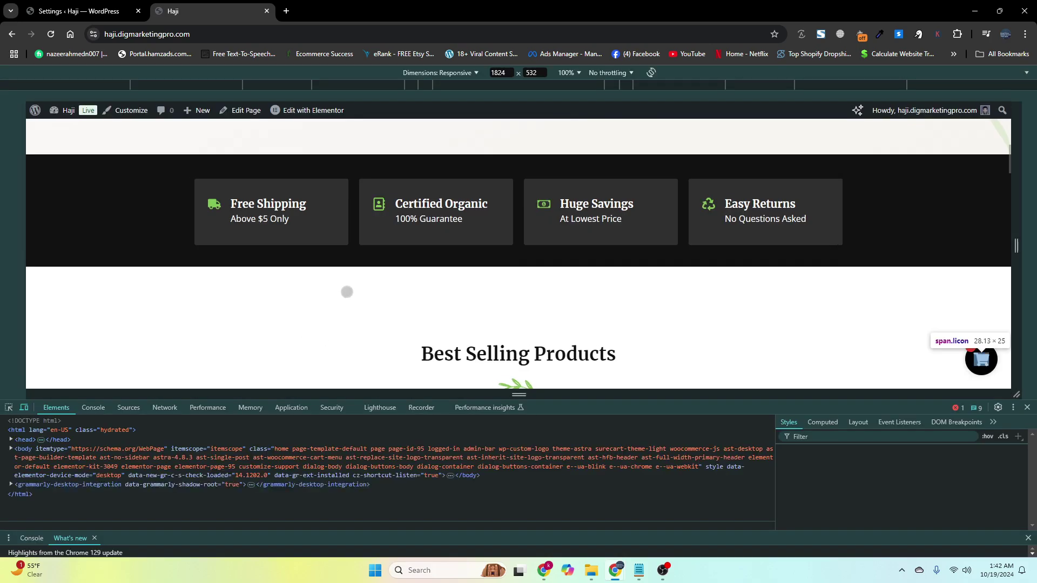
scroll(347, 291, "down", 2)
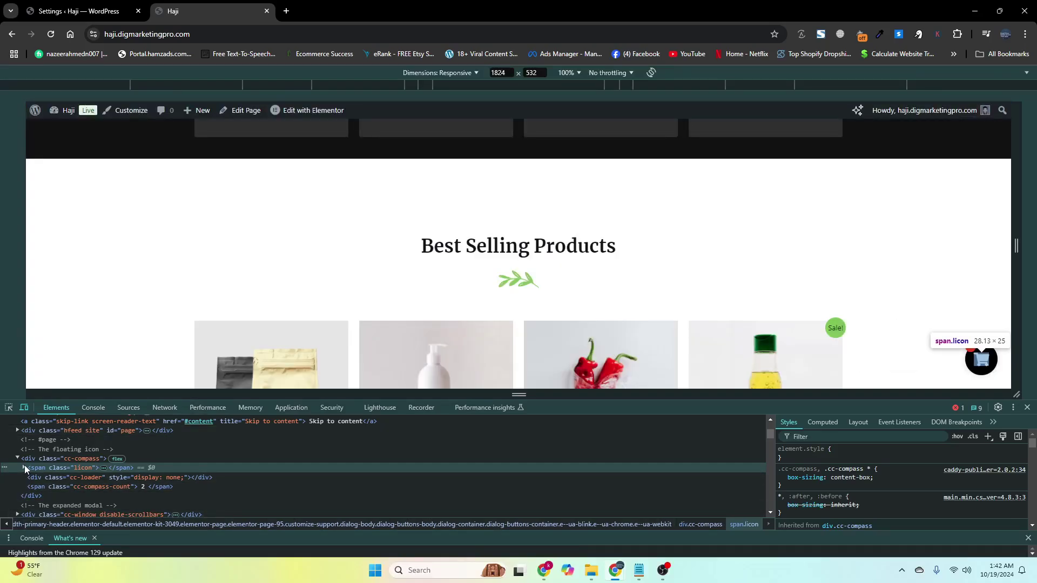
left_click(24, 468)
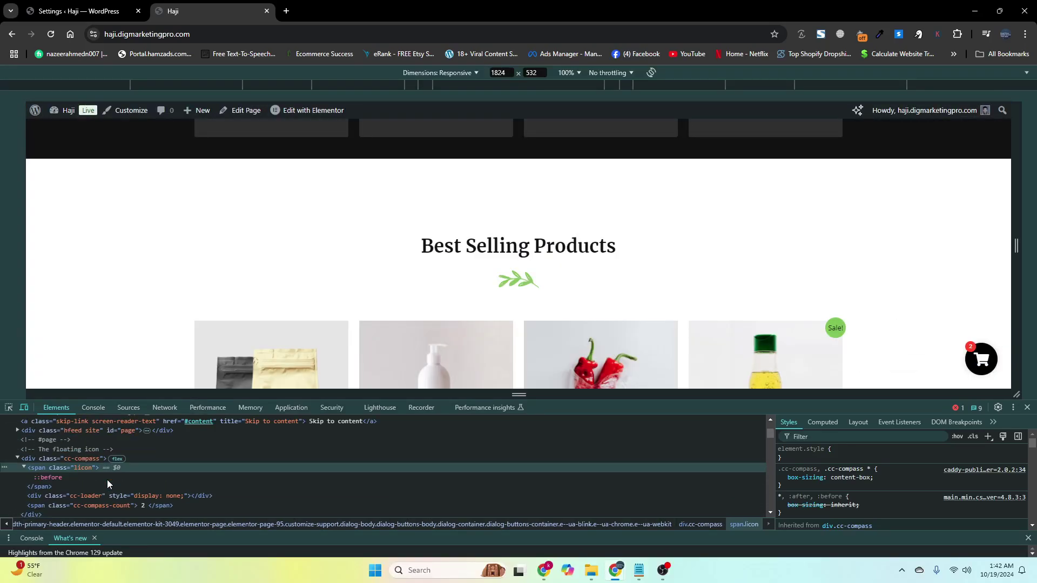
scroll(107, 479, "down", 1)
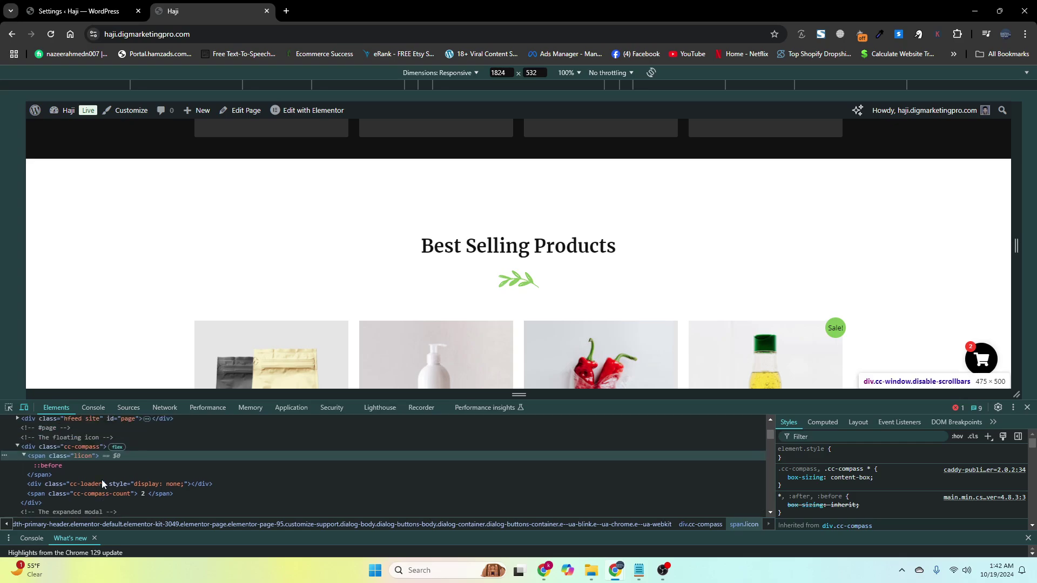
scroll(101, 480, "up", 1)
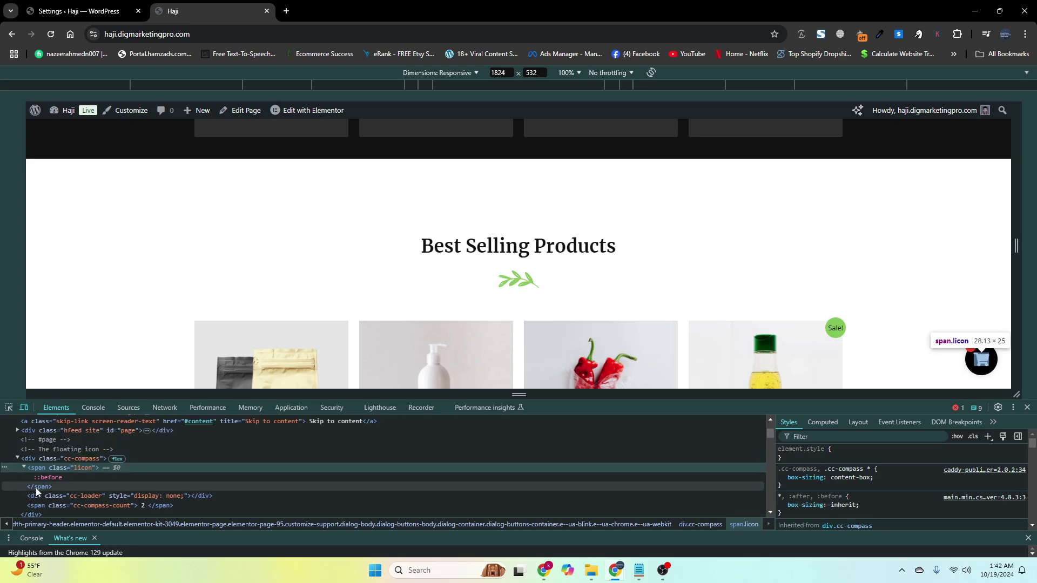
scroll(36, 487, "down", 1)
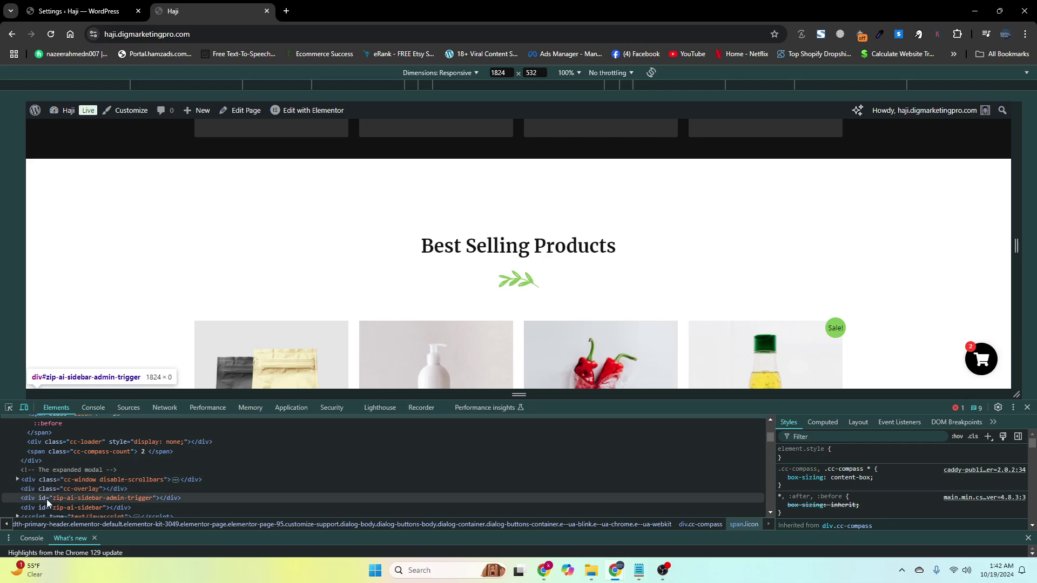
scroll(53, 488, "up", 2)
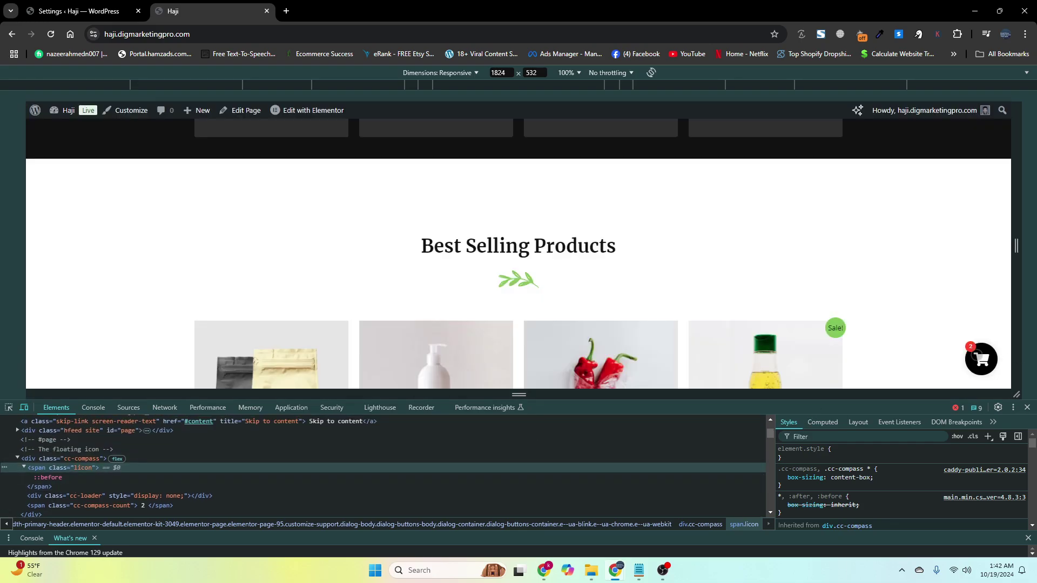
Step: Inspect the floating cart icon again and select the cc-compass-count span to view its style rules
right_click(977, 358)
left_click(866, 505)
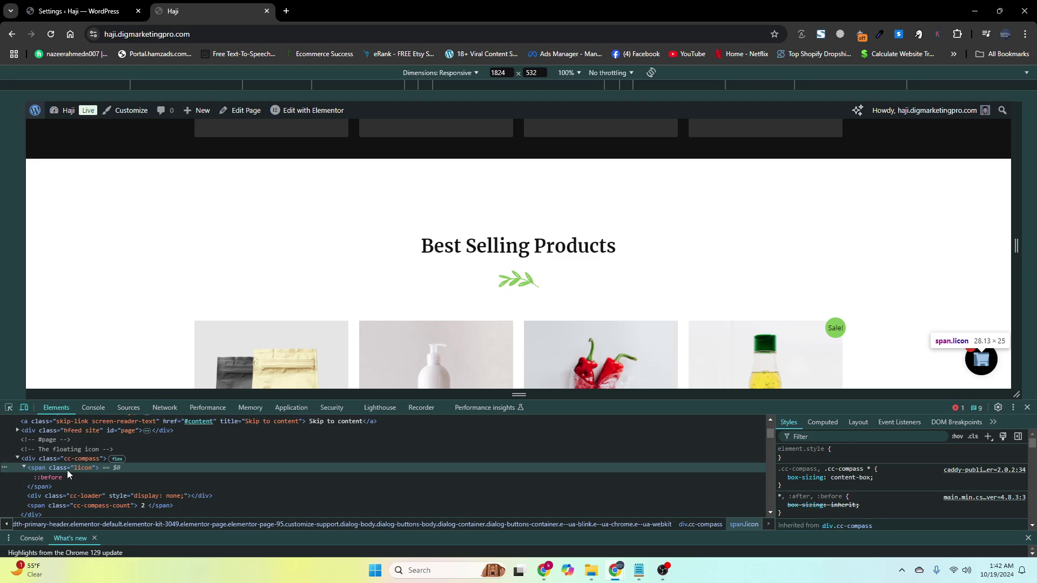
left_click(80, 506)
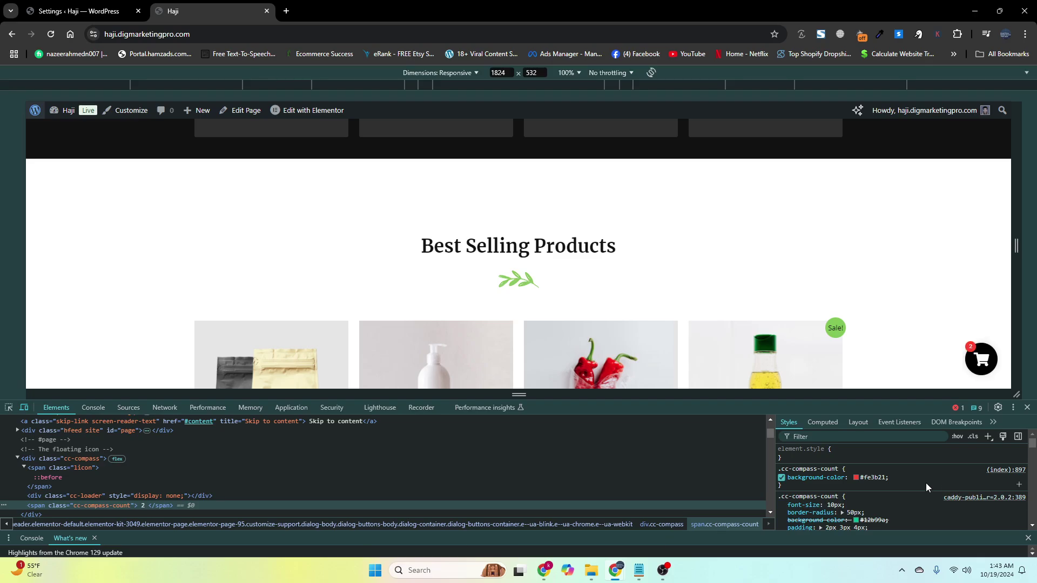
Step: Set the .cc-compass-count background color to #ff4d4d in the inspected styles, trying black on the way, and close the developer tools
left_click(857, 478)
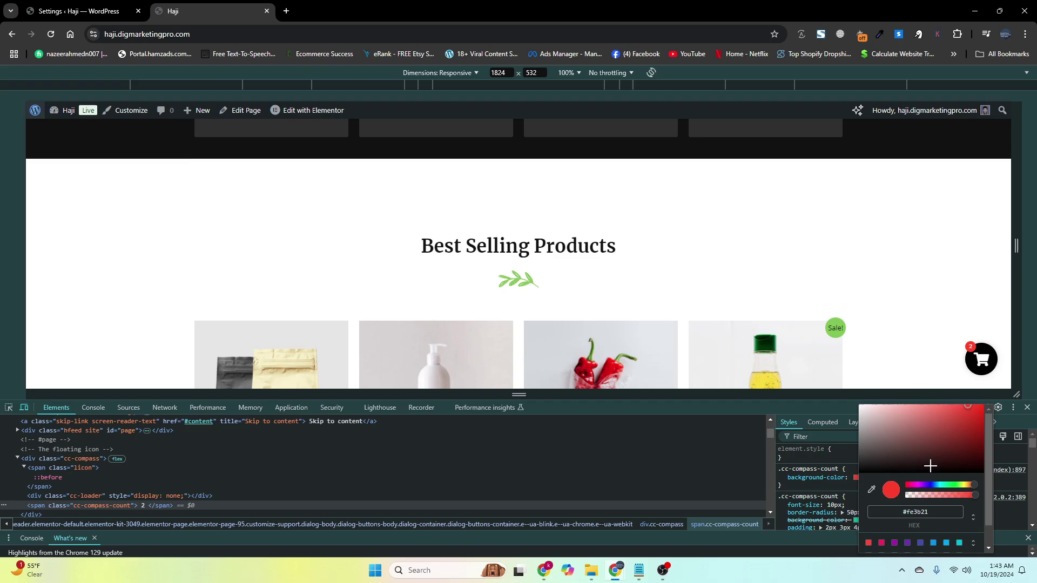
mouse_move(931, 482)
left_mouse_down()
mouse_move(944, 484)
mouse_move(891, 456)
mouse_move(850, 458)
mouse_move(849, 474)
left_mouse_up()
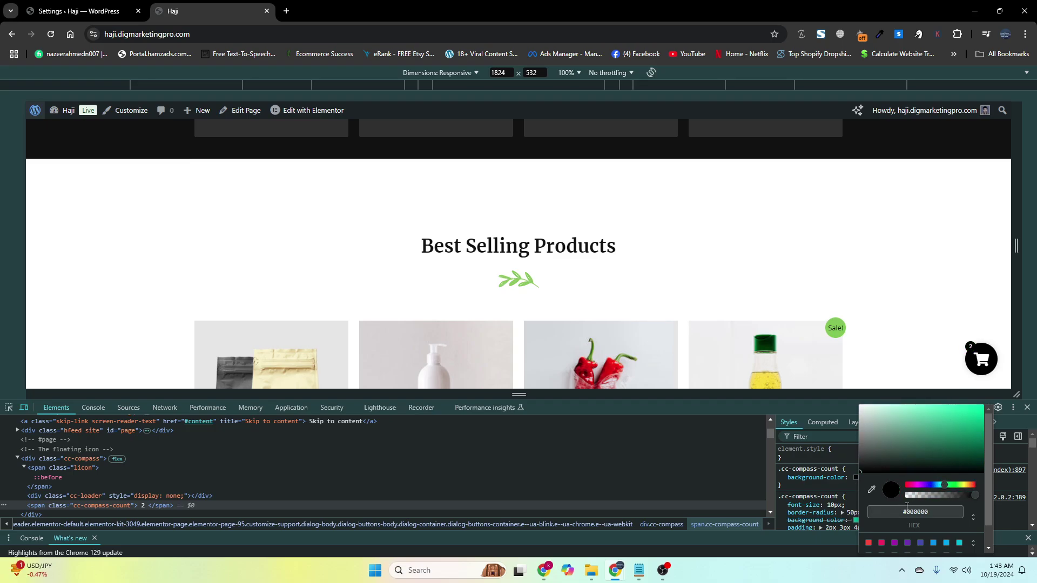
left_click_drag(919, 485, 910, 484)
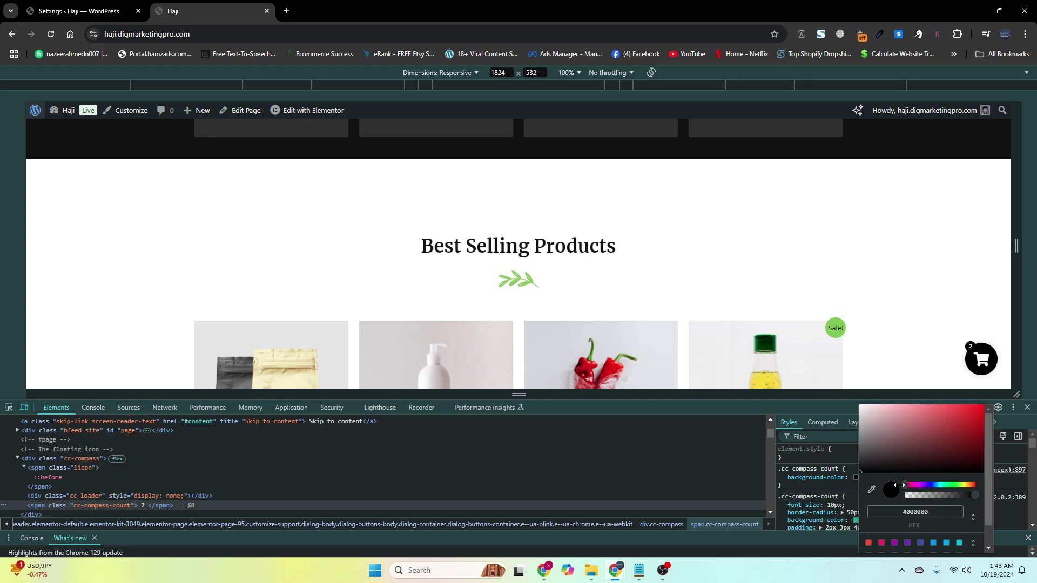
mouse_move(882, 430)
left_mouse_down()
mouse_move(953, 402)
mouse_move(945, 390)
left_mouse_up()
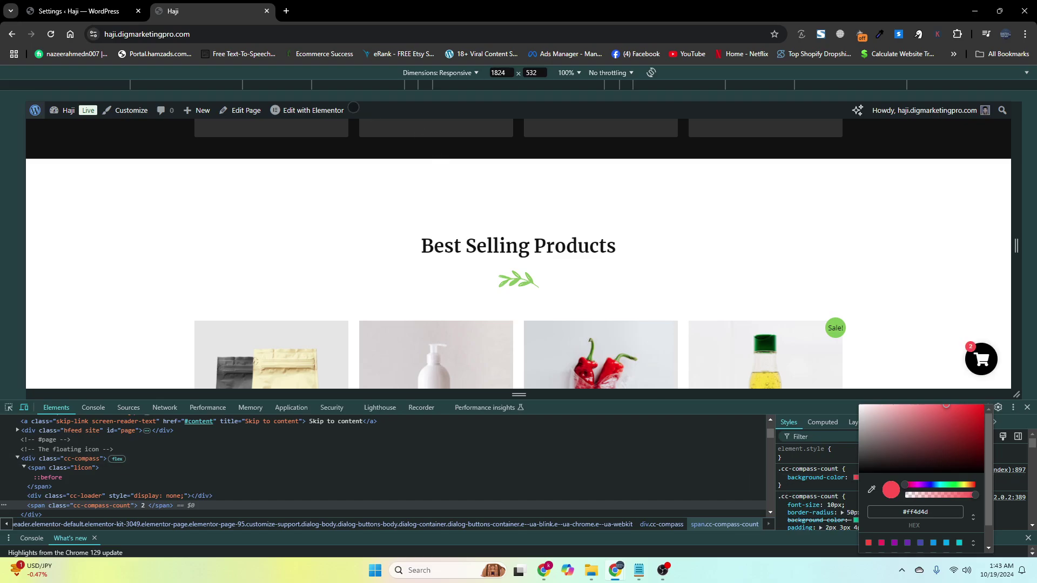
left_click(1027, 407)
Step: Look over the storefront home page, then open the cart from the header cart icon and close it
scroll(350, 333, "down", 3)
scroll(350, 332, "up", 3)
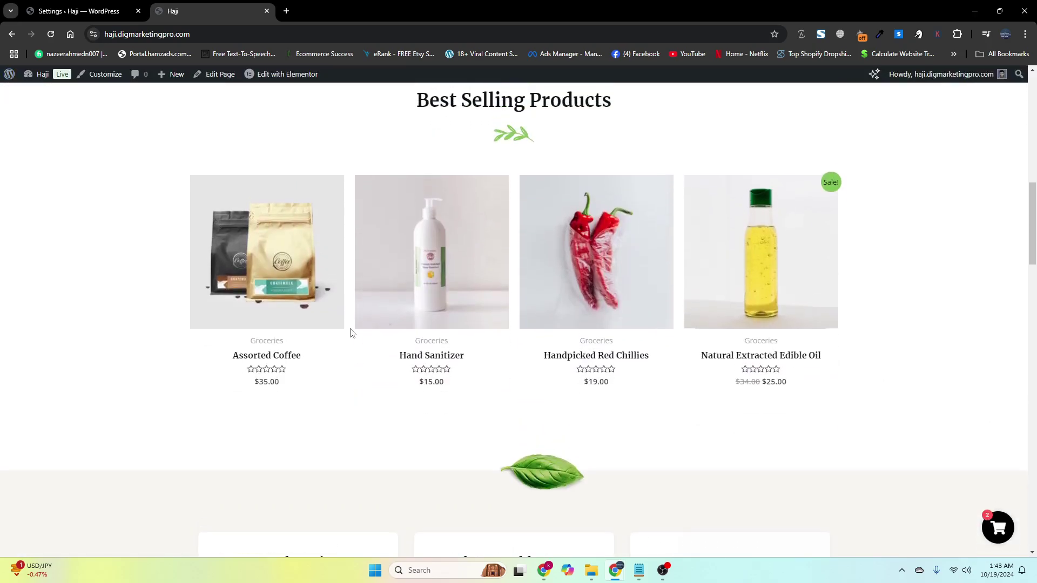
scroll(350, 333, "up", 10)
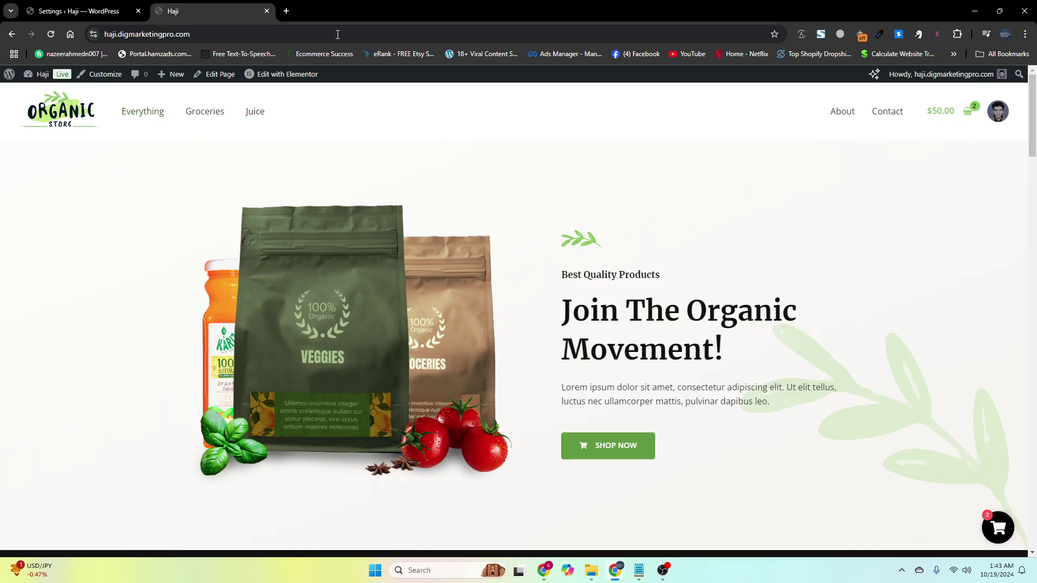
left_click(969, 118)
left_click(1021, 98)
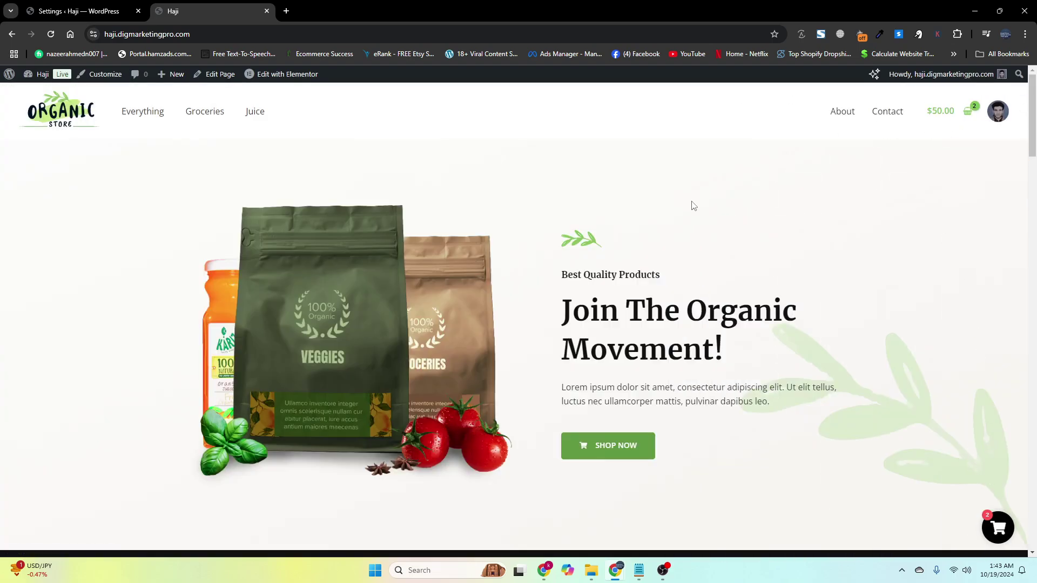
Step: Open the Home page for editing in Elementor and dismiss the notification about AI features
mouse_move(260, 79)
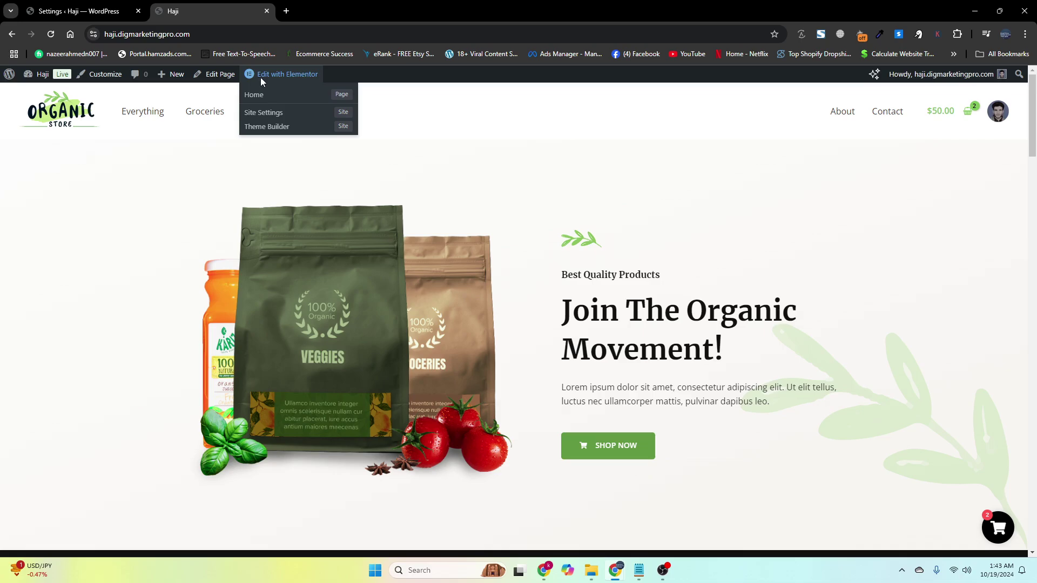
right_click(262, 76)
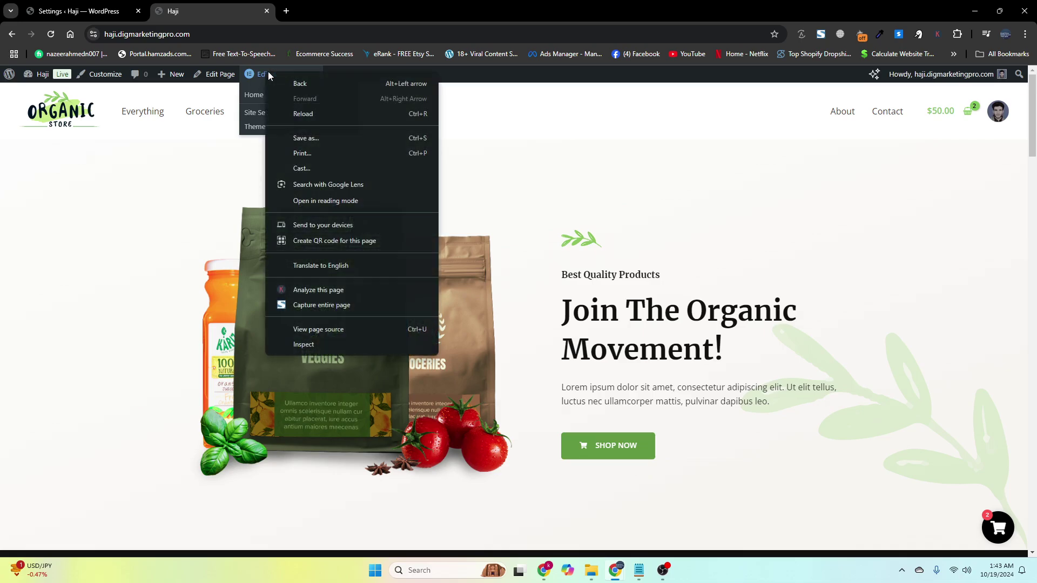
key("Escape")
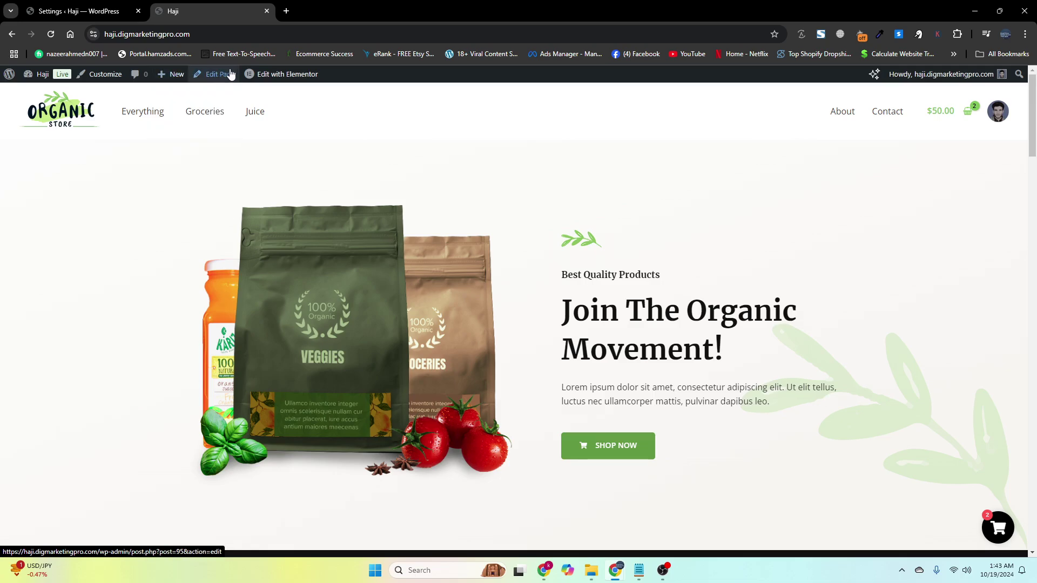
left_click(220, 76)
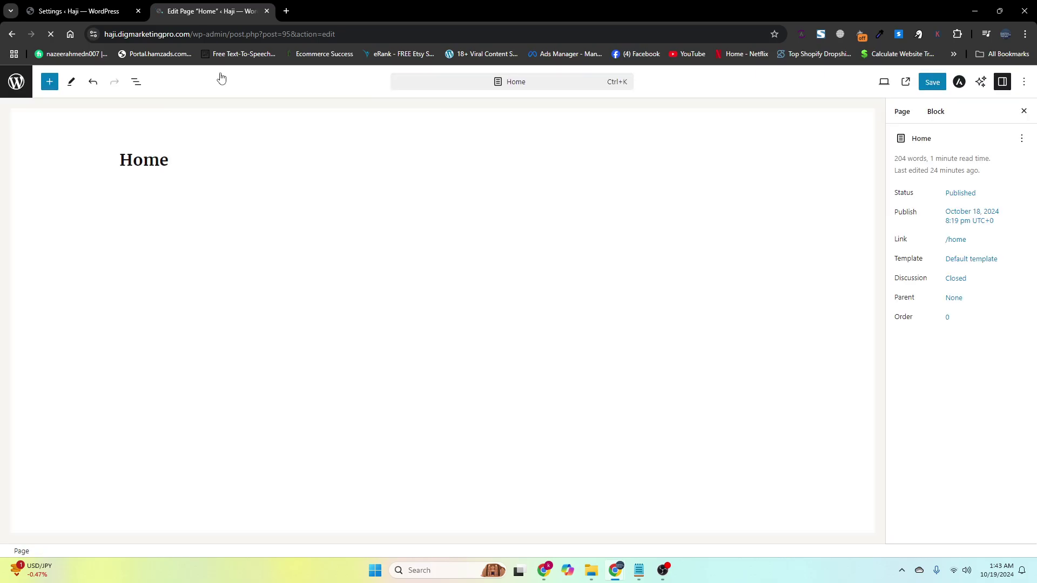
left_click(466, 283)
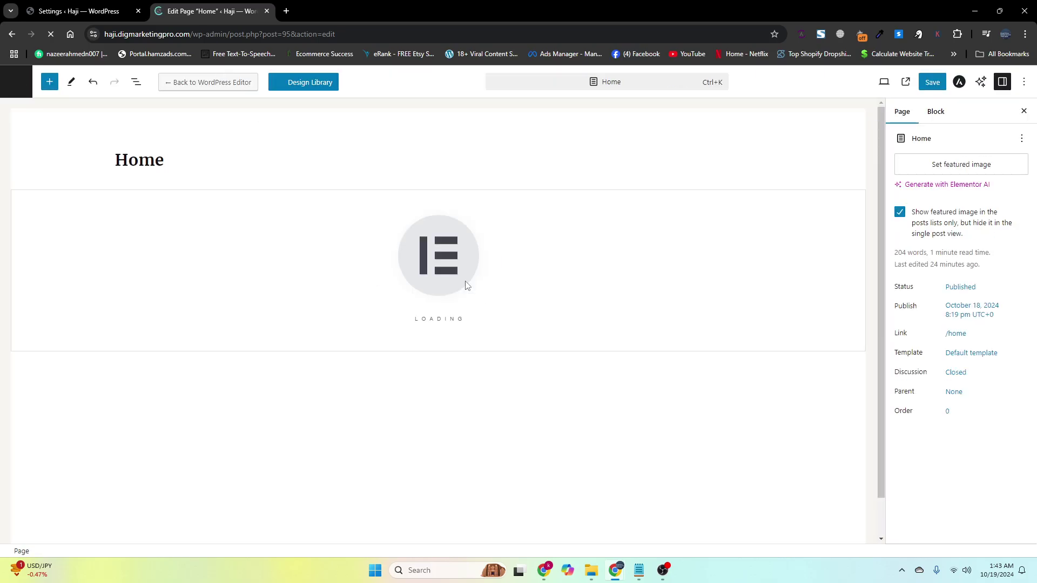
left_click(571, 108)
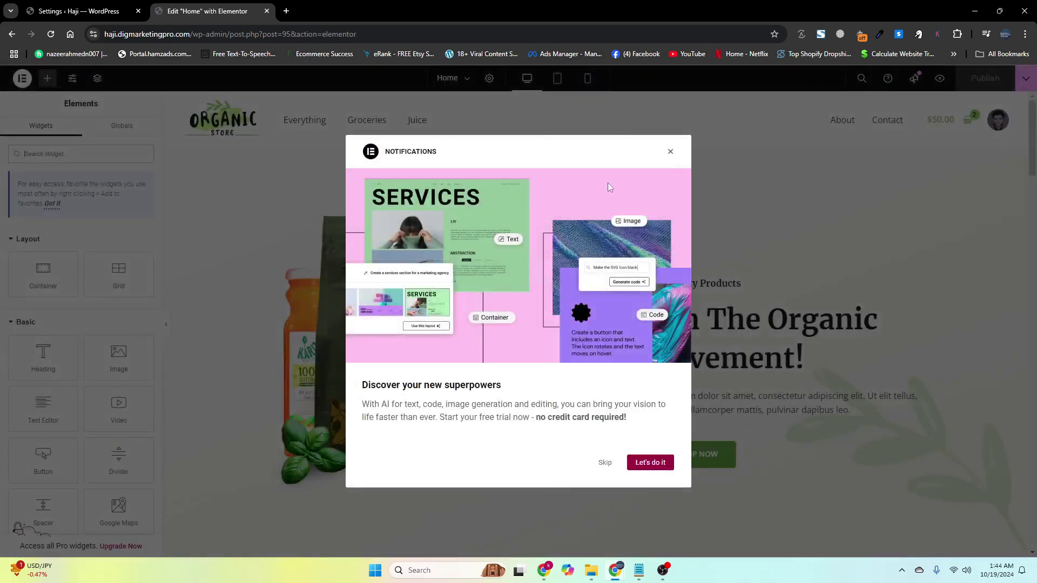
left_click(671, 152)
Step: Search the Elementor widgets for "cadd" and "ca" and look through the listed cart widgets
left_click(76, 155)
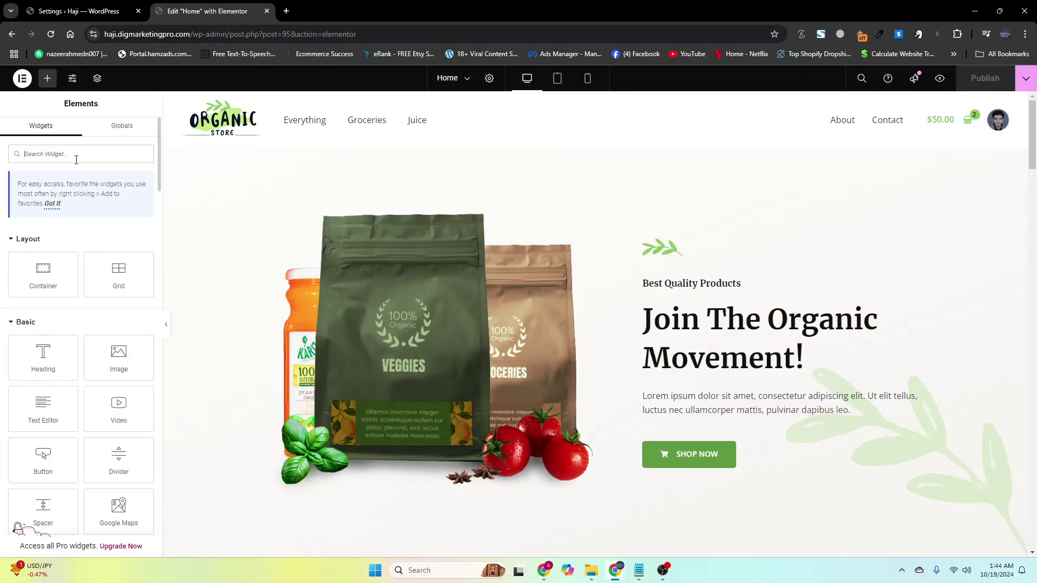
type("cadd")
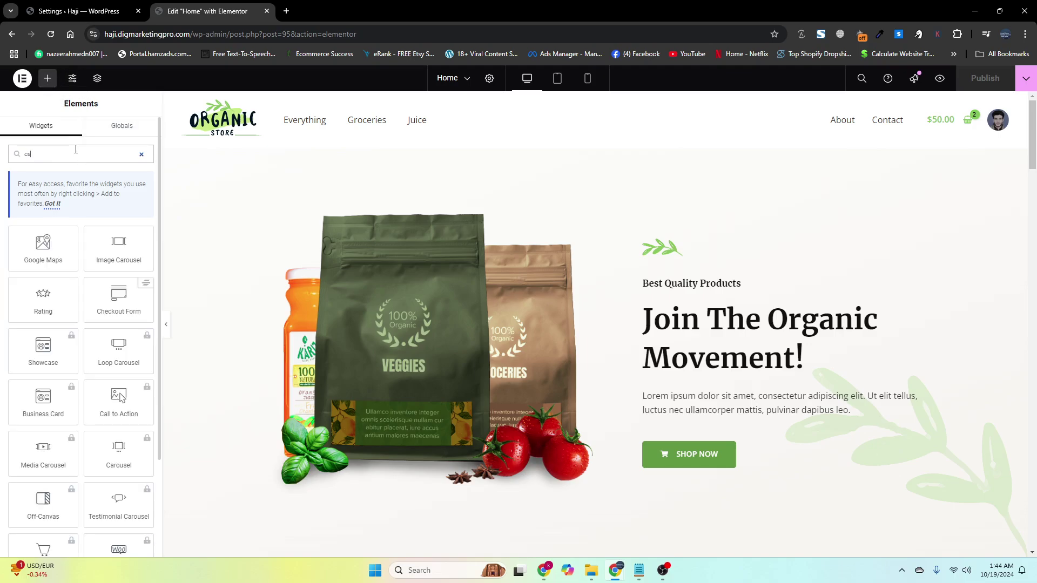
type("d")
key("BackSpace")
scroll(74, 291, "down", 3)
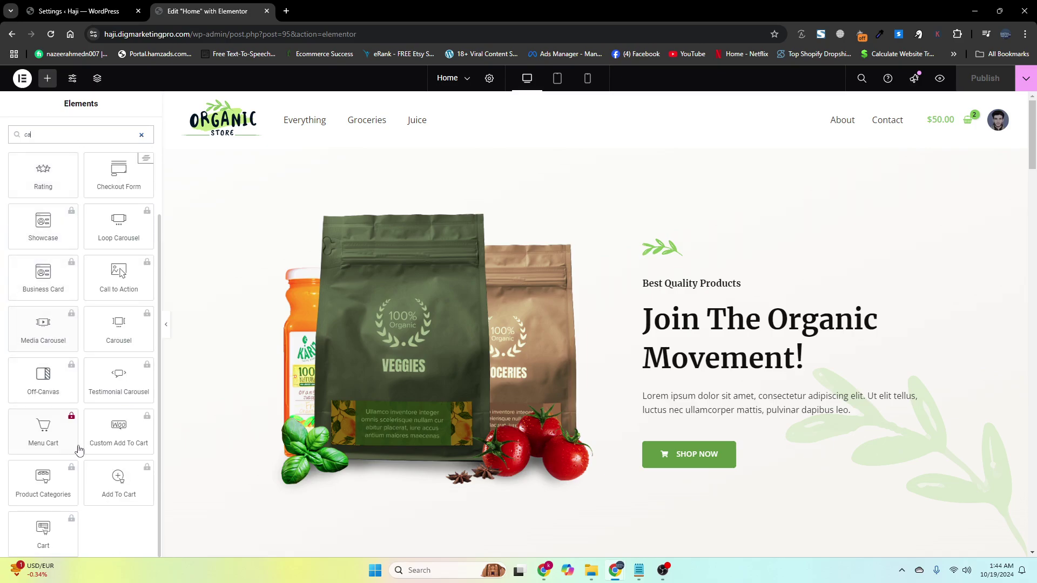
scroll(74, 450, "up", 3)
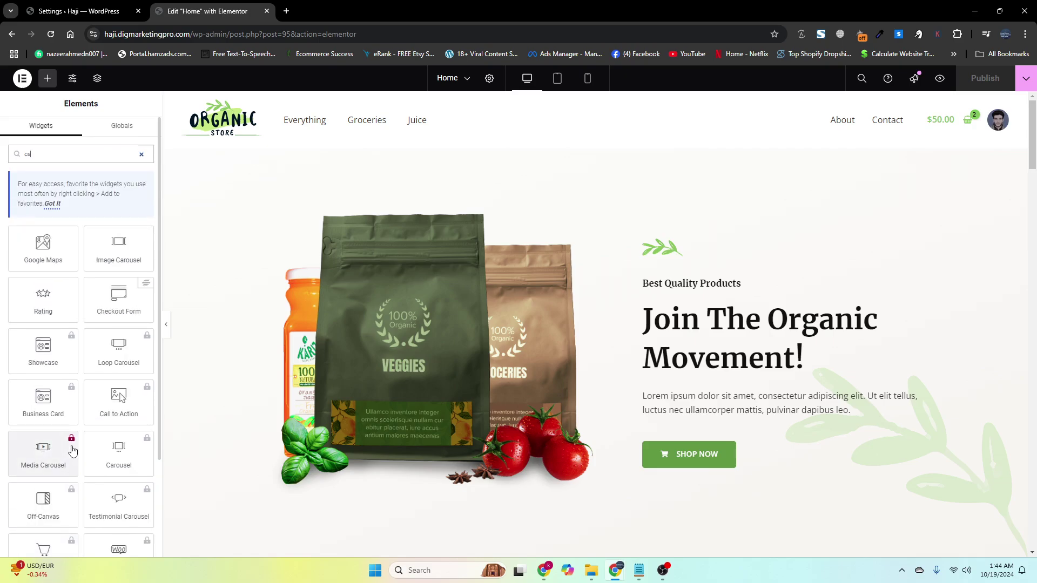
key("BackSpace")
key("BackSpace")
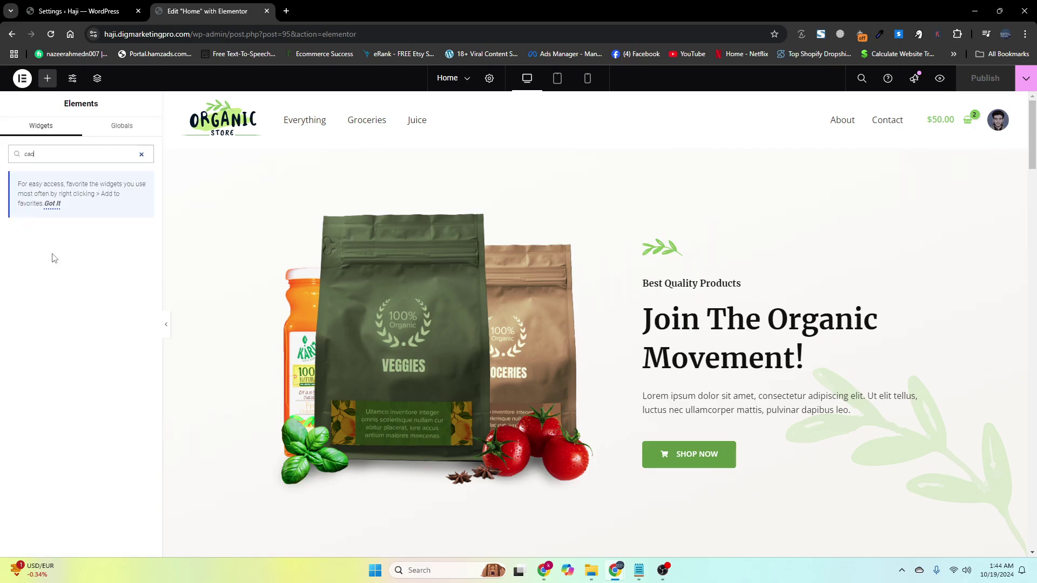
type("c")
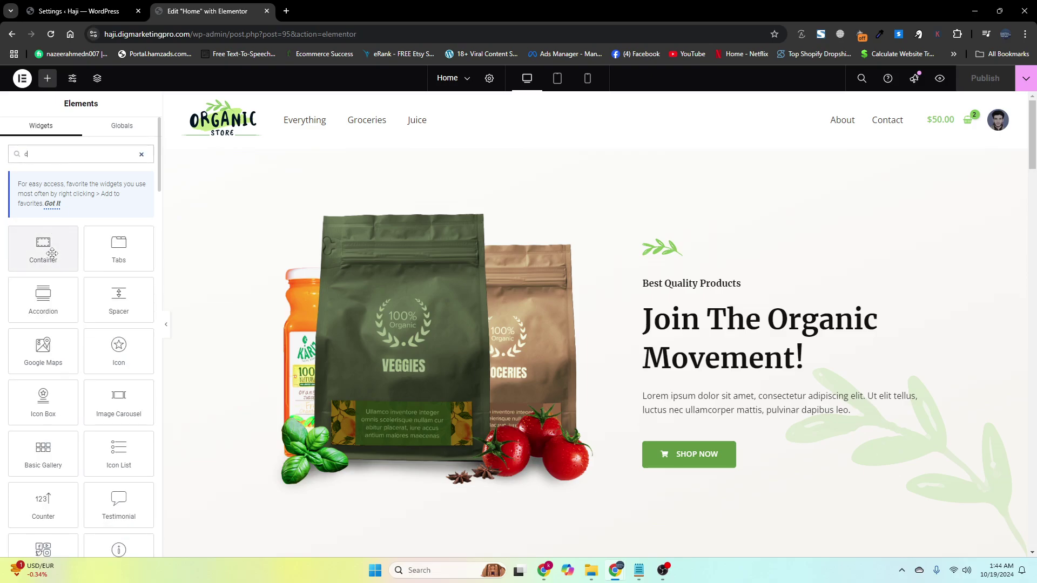
type("a")
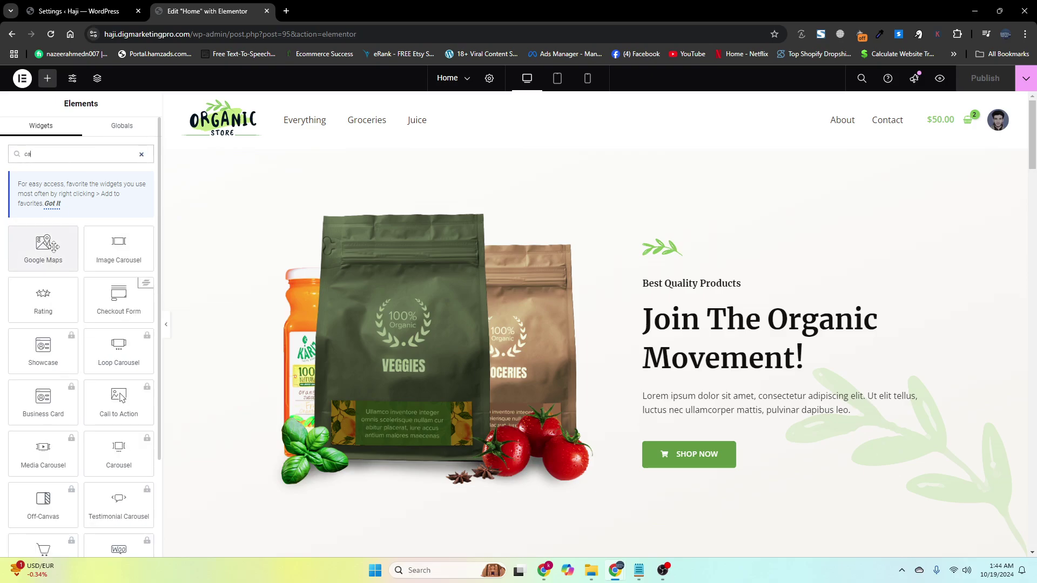
scroll(52, 253, "down", 3)
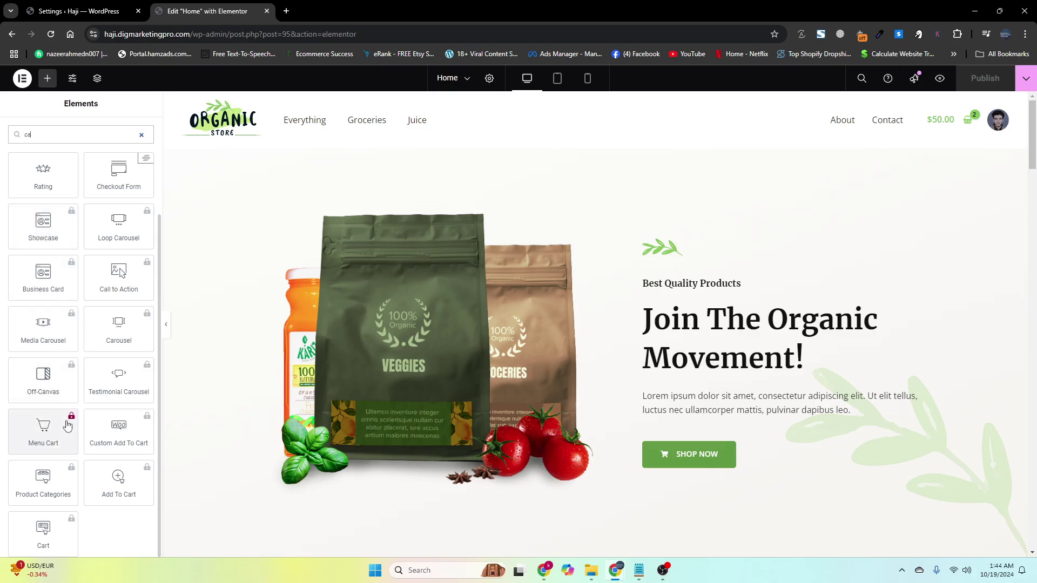
Step: Clear the widget search, expand the WordPress widget category and look through it for the cart widgets
scroll(97, 473, "up", 3)
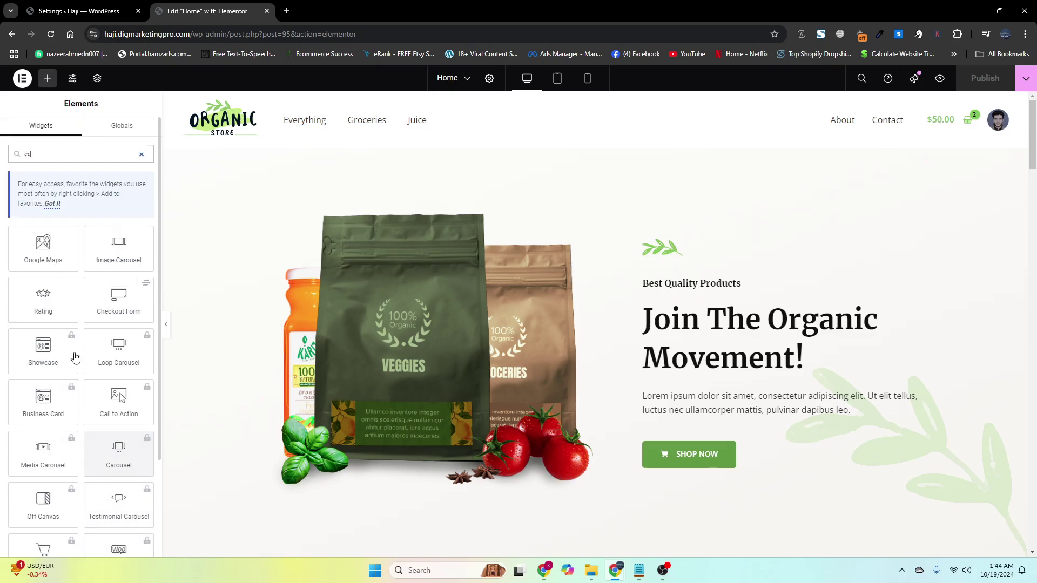
left_click(53, 82)
scroll(119, 465, "down", 15)
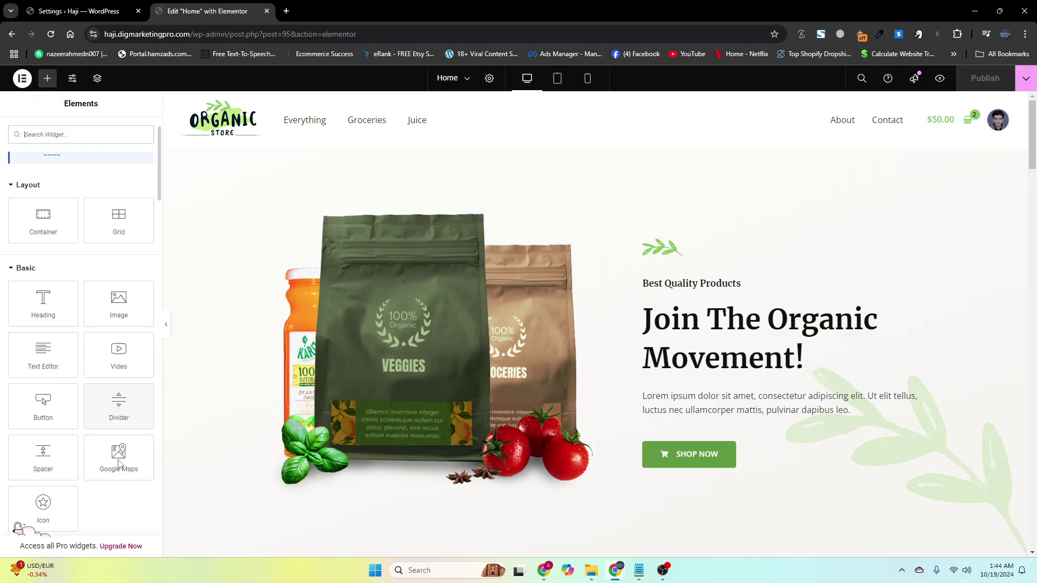
scroll(119, 464, "down", 10)
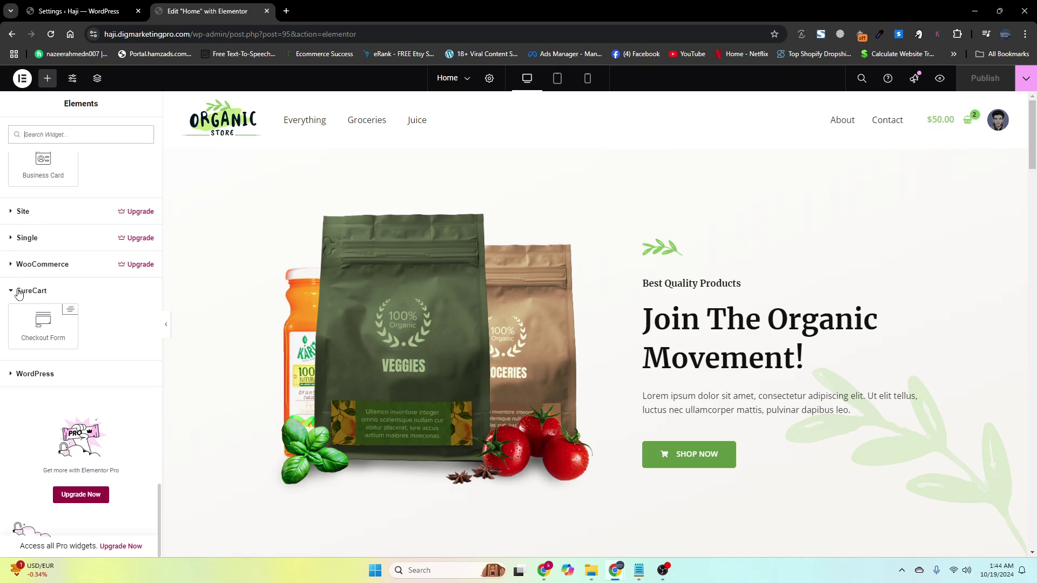
left_click(26, 381)
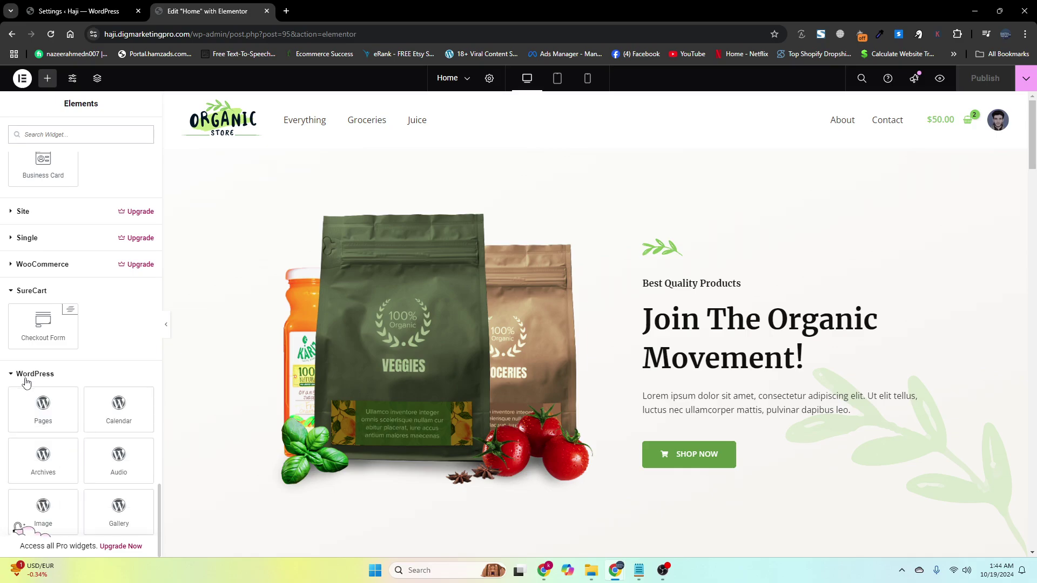
scroll(26, 381, "down", 9)
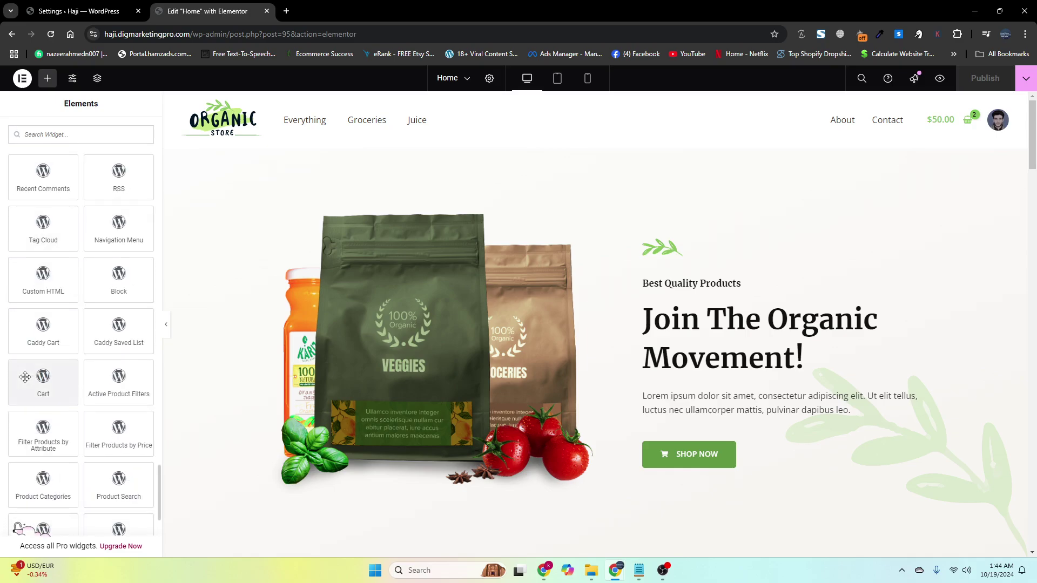
scroll(25, 377, "down", 5)
scroll(25, 377, "up", 4)
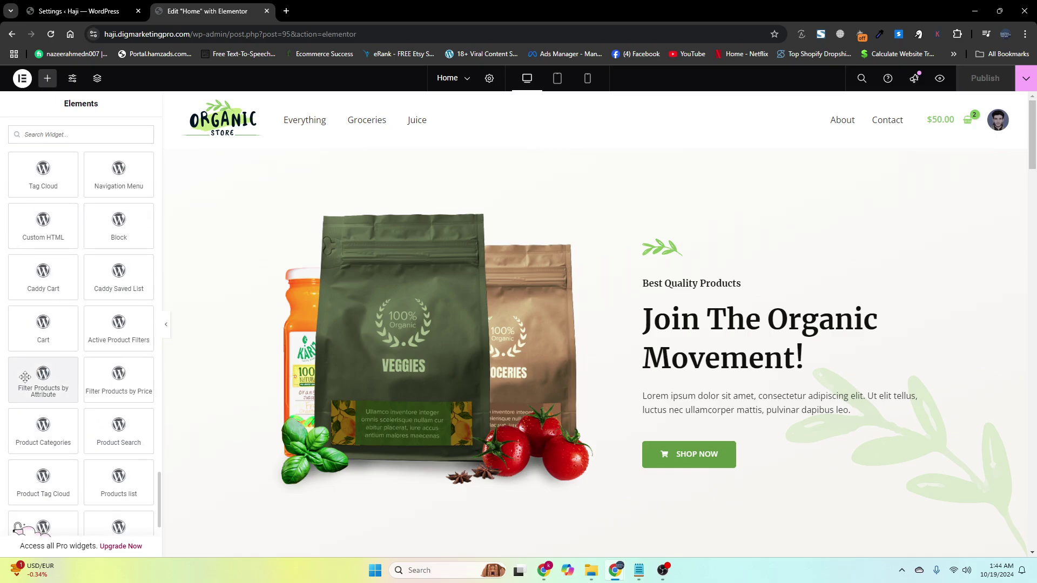
scroll(119, 381, "up", 2)
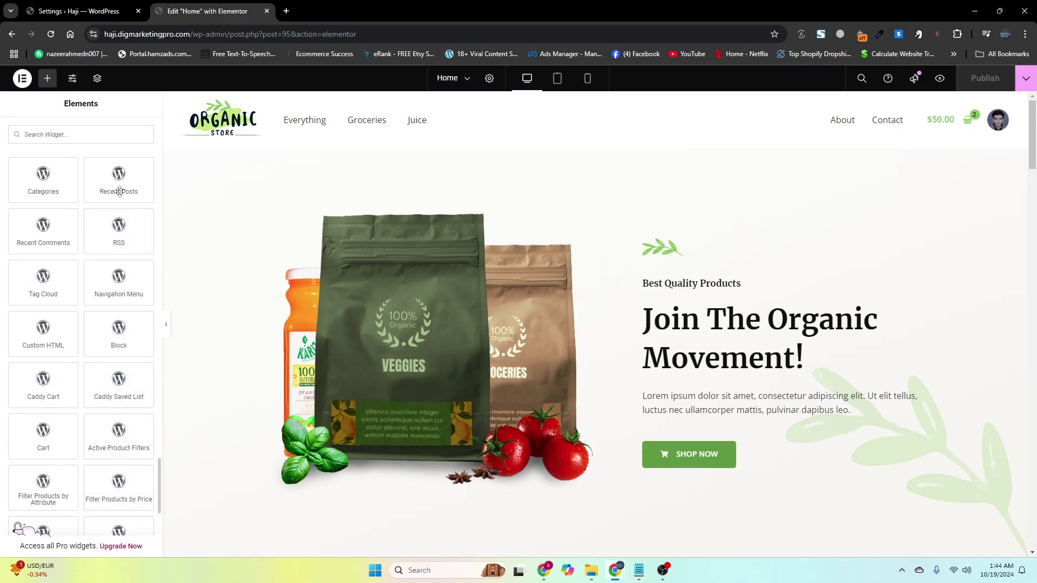
Step: Copy the Cart Widget Shortcode from Caddy's general settings and return to the Home page in the Elementor editor
left_click(77, 11)
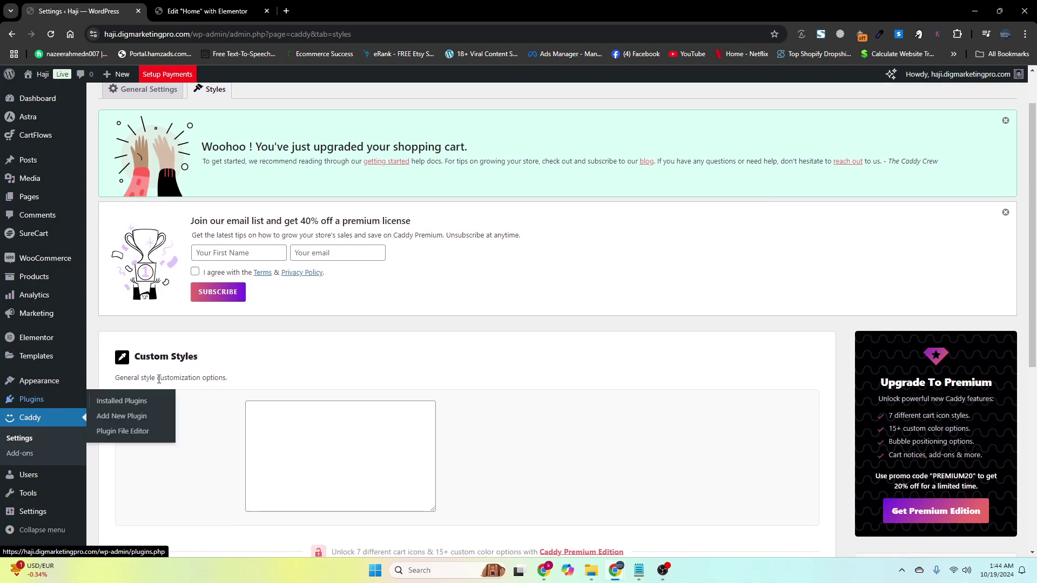
left_click(142, 142)
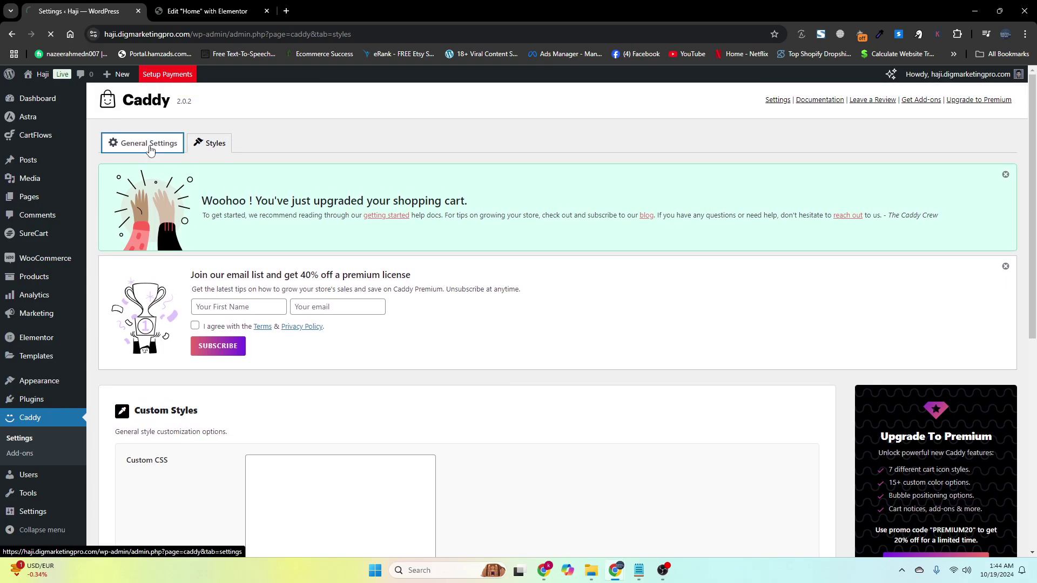
scroll(274, 389, "down", 3)
scroll(273, 390, "down", 3)
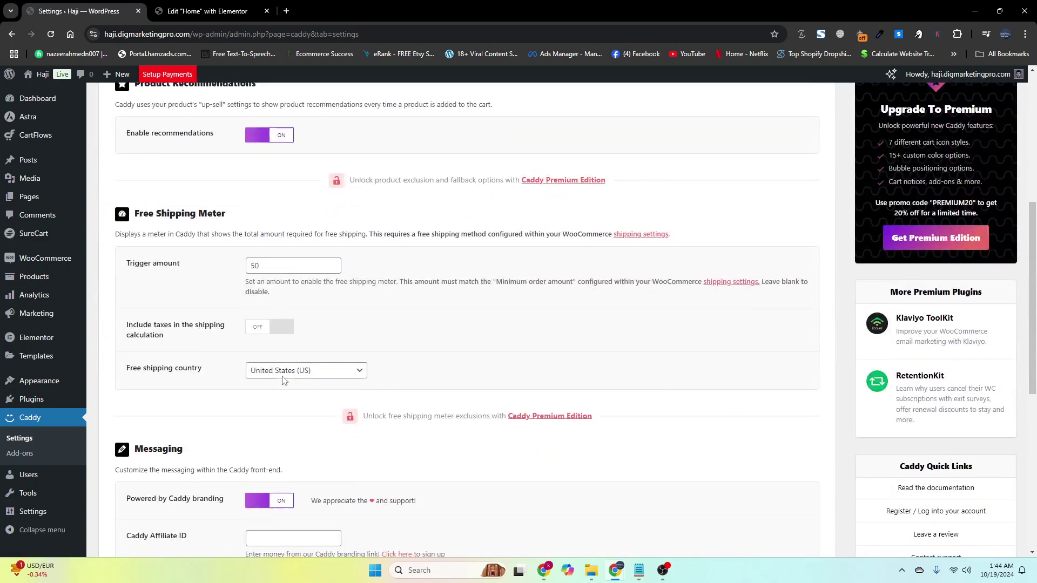
scroll(283, 378, "down", 6)
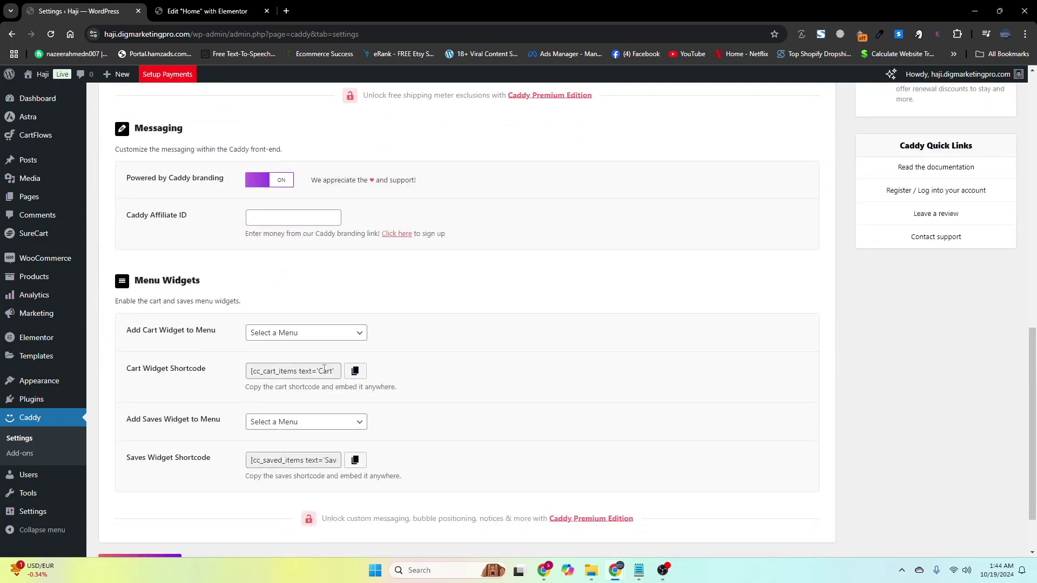
left_click(355, 372)
left_click(216, 11)
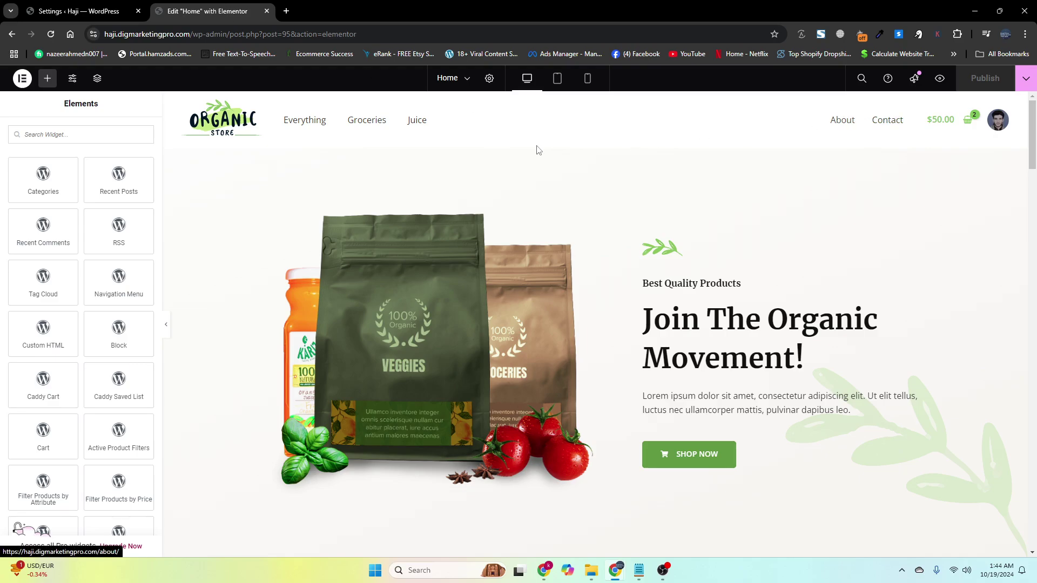